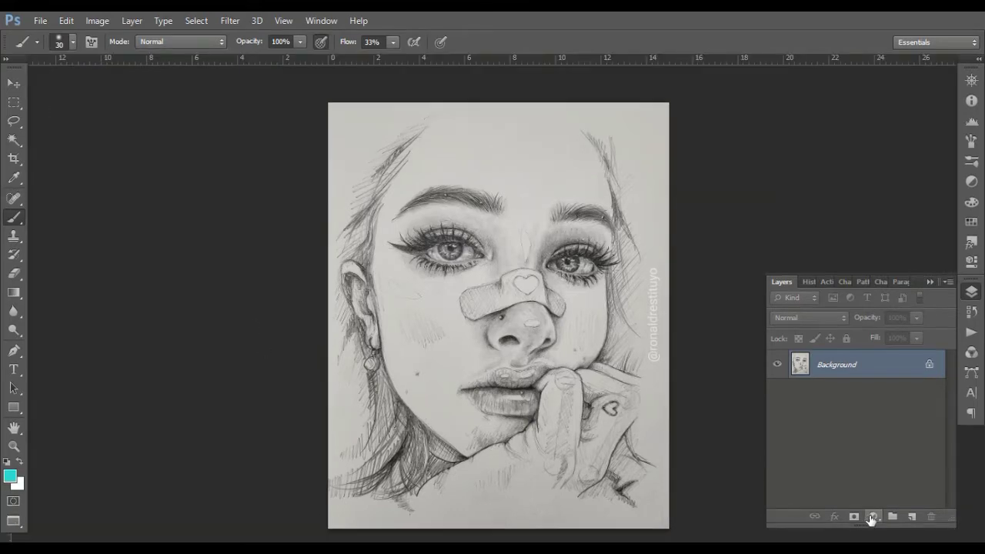
Add a Curves adjustment layer with its top-right point lowered, dimming the sketch to grey.
{"action": "left_click", "coordinate": [872, 517]}
{"action": "left_click", "coordinate": [877, 288]}
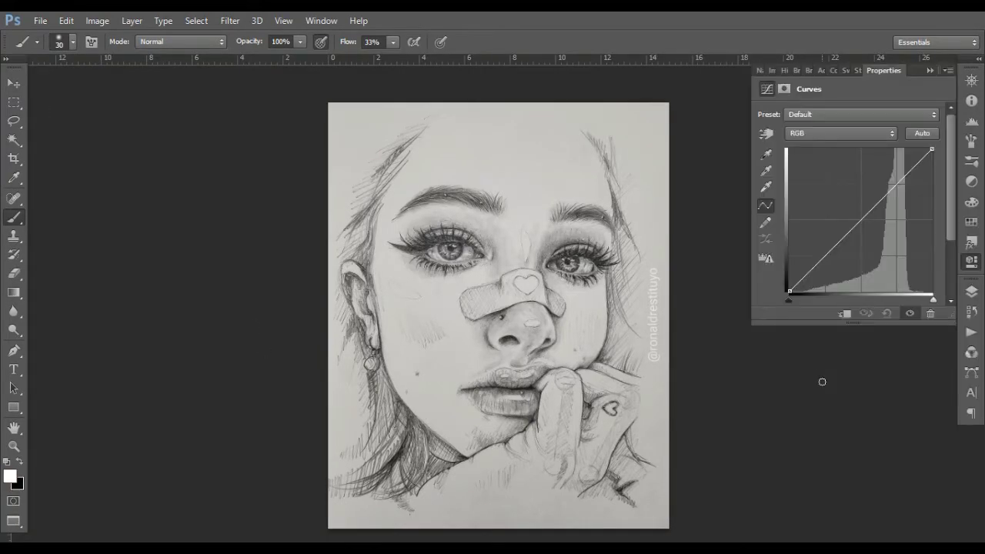
{"action": "left_click_drag", "start_coordinate": [931, 150], "coordinate": [931, 228]}
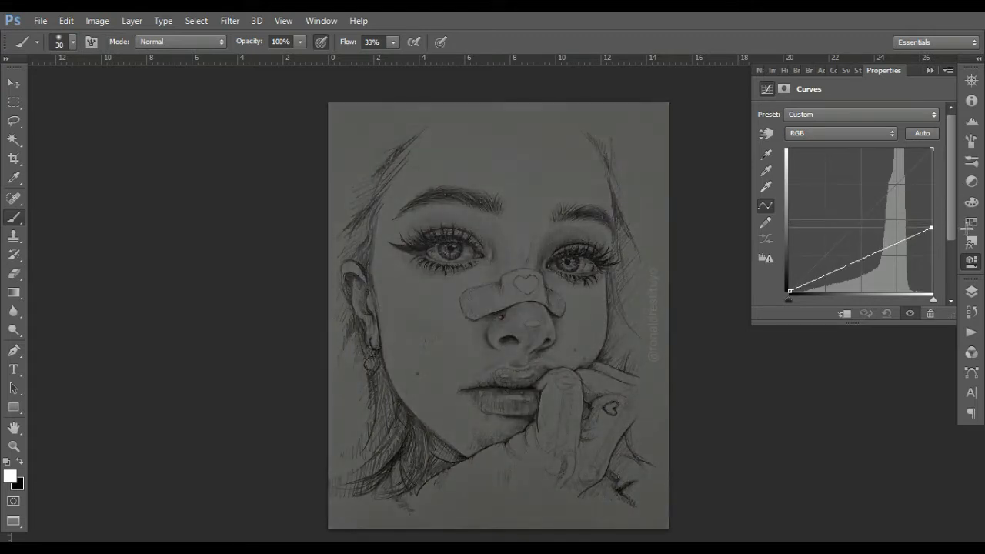
{"action": "left_click", "coordinate": [14, 83]}
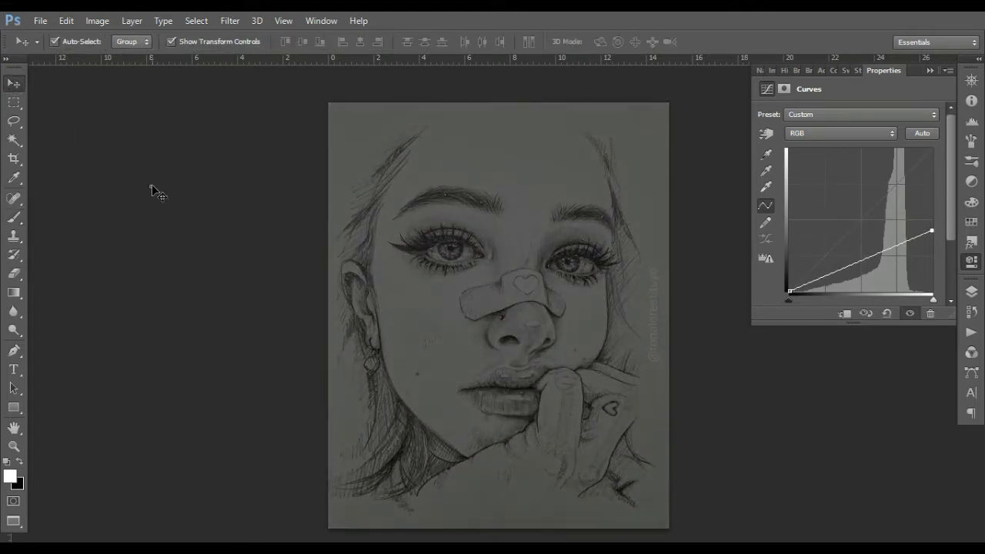
{"action": "left_click", "coordinate": [872, 517]}
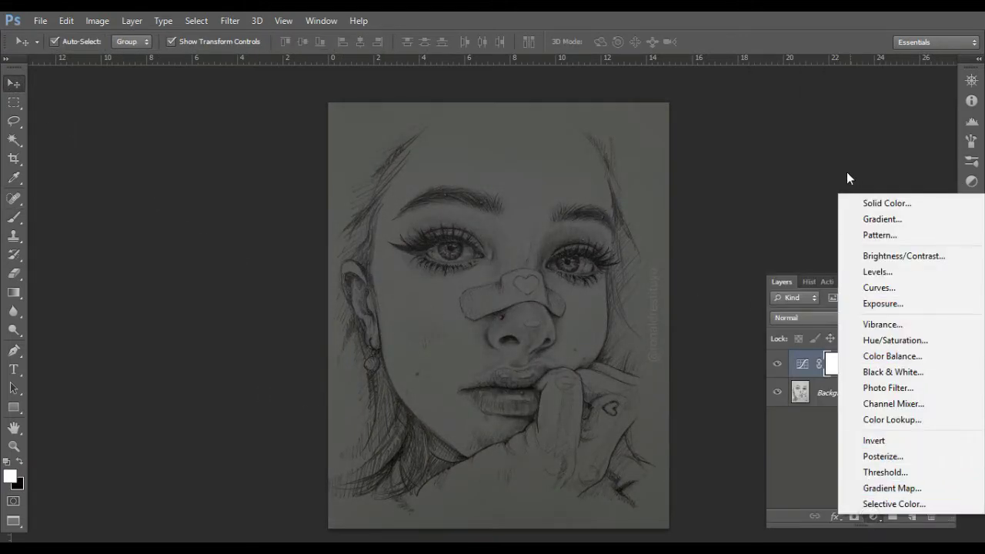
Add a blue Solid Color fill layer in Lighter Color mode with its mask inverted to black.
{"action": "left_click", "coordinate": [858, 206]}
{"action": "key", "text": "Return"}
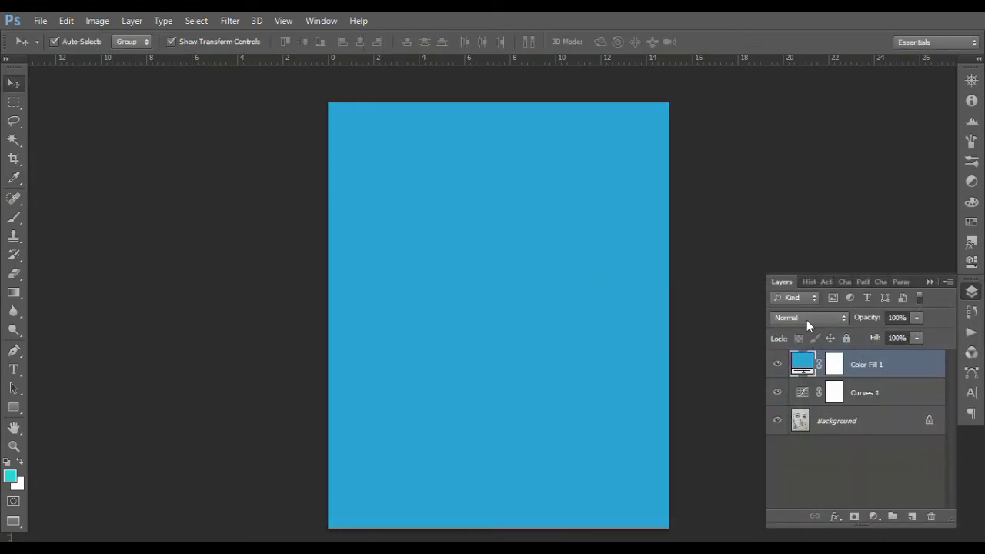
{"action": "left_click", "coordinate": [806, 318]}
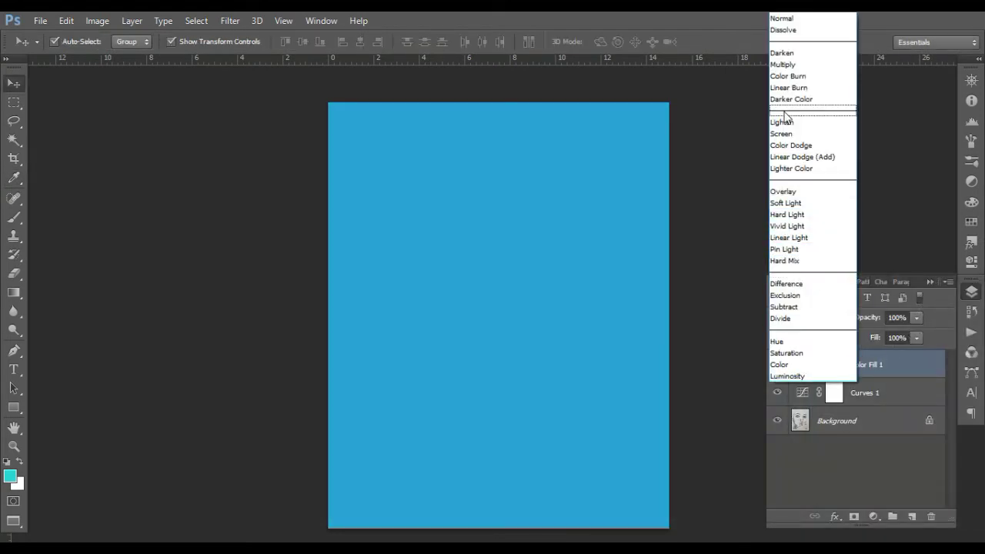
{"action": "left_click", "coordinate": [788, 168]}
{"action": "left_click", "coordinate": [834, 367]}
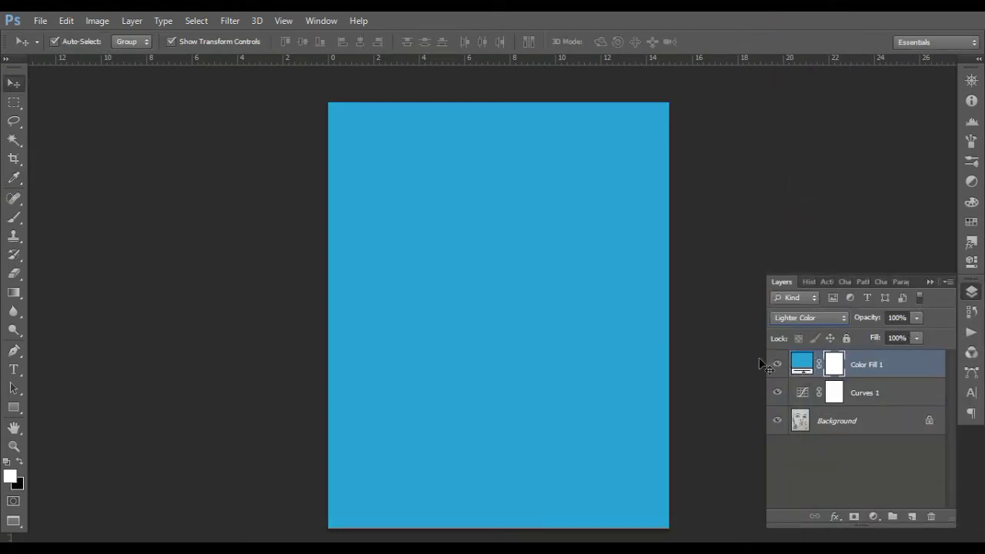
{"action": "key", "text": "ctrl+i"}
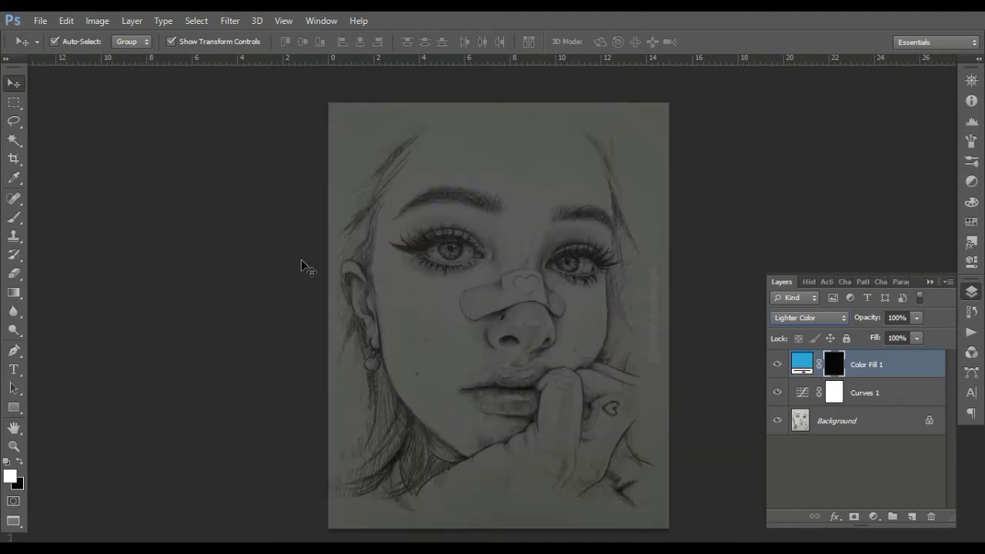
Zoom in on the left eye and set up a 27 px round brush.
{"action": "key", "text": "z"}
{"action": "left_click_drag", "start_coordinate": [512, 266], "coordinate": [534, 279]}
{"action": "key", "text": "b"}
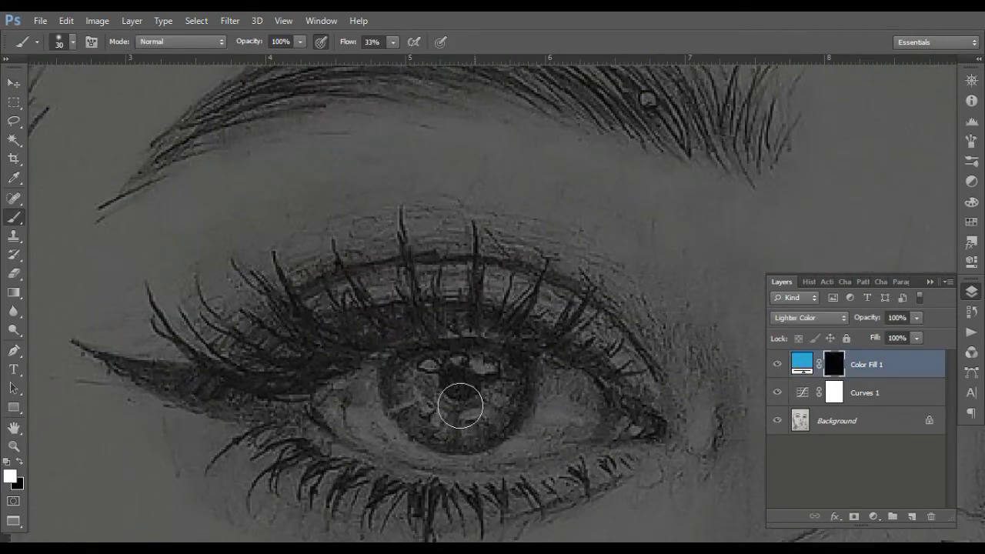
{"action": "right_click", "coordinate": [408, 331]}
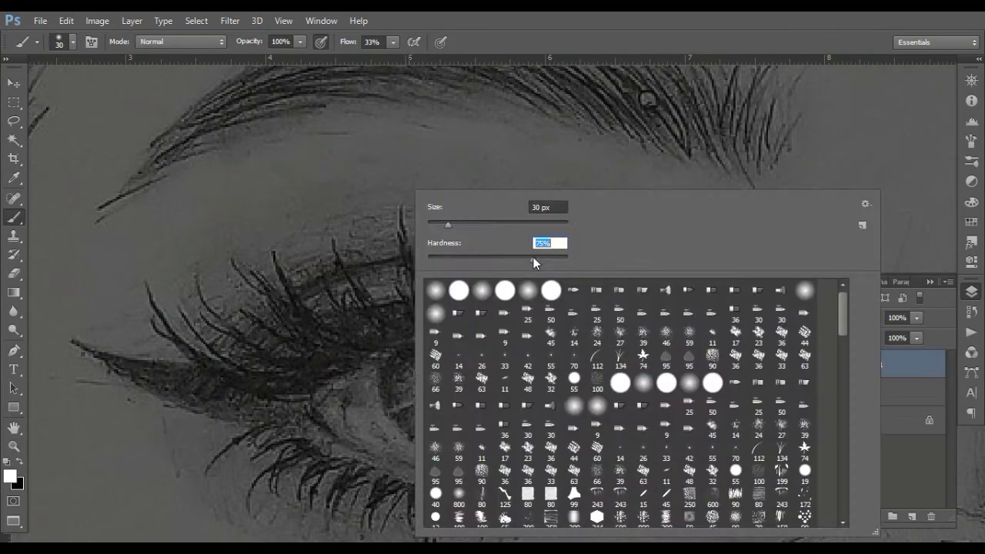
{"action": "left_click", "coordinate": [436, 292]}
{"action": "left_click", "coordinate": [444, 223]}
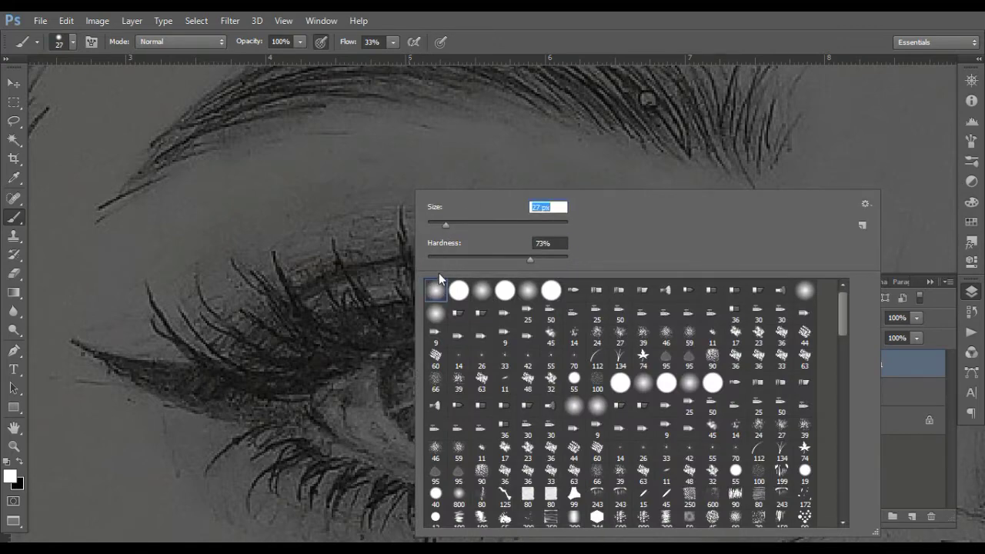
{"action": "right_click", "coordinate": [451, 384]}
{"action": "key", "text": "Escape"}
{"action": "left_click", "coordinate": [393, 41]}
At 100% flow, paint white on the mask over both irises to reveal the blue.
{"action": "left_click_drag", "start_coordinate": [394, 59], "coordinate": [444, 59]}
{"action": "mouse_move", "coordinate": [466, 420]}
{"action": "left_mouse_down"}
{"action": "mouse_move", "coordinate": [484, 408]}
{"action": "mouse_move", "coordinate": [481, 427]}
{"action": "mouse_move", "coordinate": [504, 365]}
{"action": "mouse_move", "coordinate": [468, 414]}
{"action": "mouse_move", "coordinate": [429, 407]}
{"action": "mouse_move", "coordinate": [409, 391]}
{"action": "mouse_move", "coordinate": [483, 362]}
{"action": "mouse_move", "coordinate": [423, 409]}
{"action": "mouse_move", "coordinate": [437, 423]}
{"action": "left_mouse_up"}
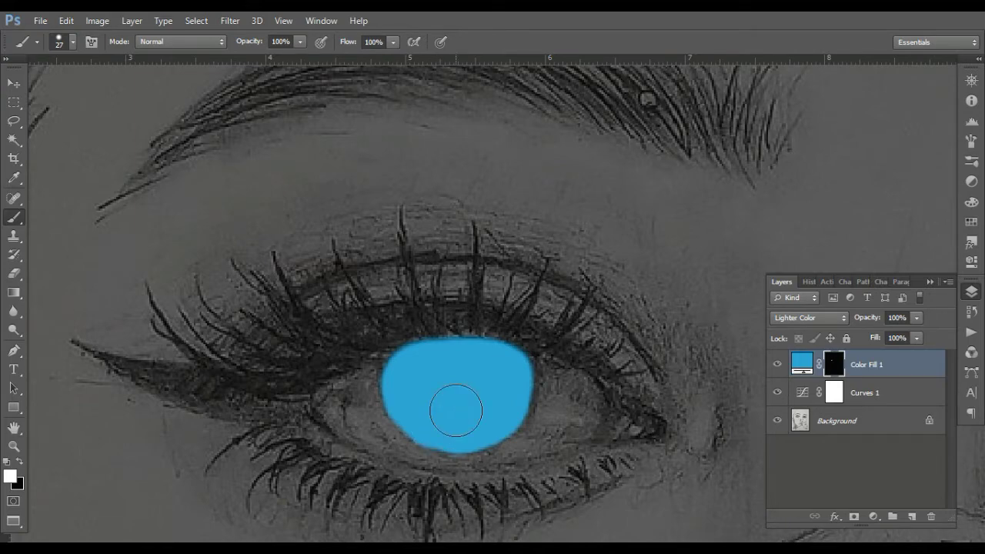
{"action": "mouse_move", "coordinate": [456, 410]}
{"action": "left_mouse_down"}
{"action": "mouse_move", "coordinate": [264, 297]}
{"action": "mouse_move", "coordinate": [95, 238]}
{"action": "left_mouse_up"}
{"action": "left_click_drag", "start_coordinate": [605, 326], "coordinate": [590, 368]}
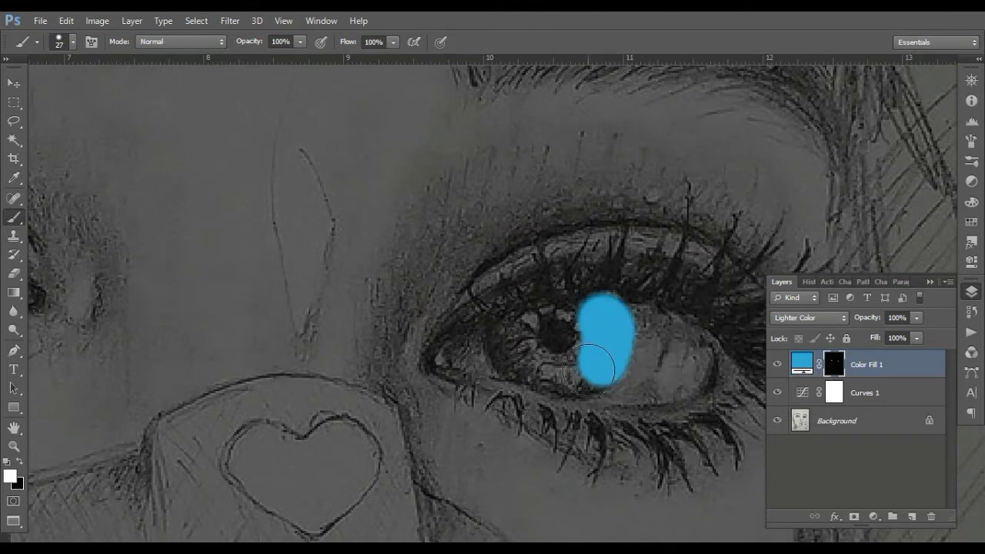
{"action": "mouse_move", "coordinate": [539, 313]}
{"action": "left_mouse_down"}
{"action": "mouse_move", "coordinate": [504, 342]}
{"action": "mouse_move", "coordinate": [577, 374]}
{"action": "mouse_move", "coordinate": [589, 334]}
{"action": "mouse_move", "coordinate": [521, 334]}
{"action": "mouse_move", "coordinate": [562, 329]}
{"action": "left_mouse_up"}
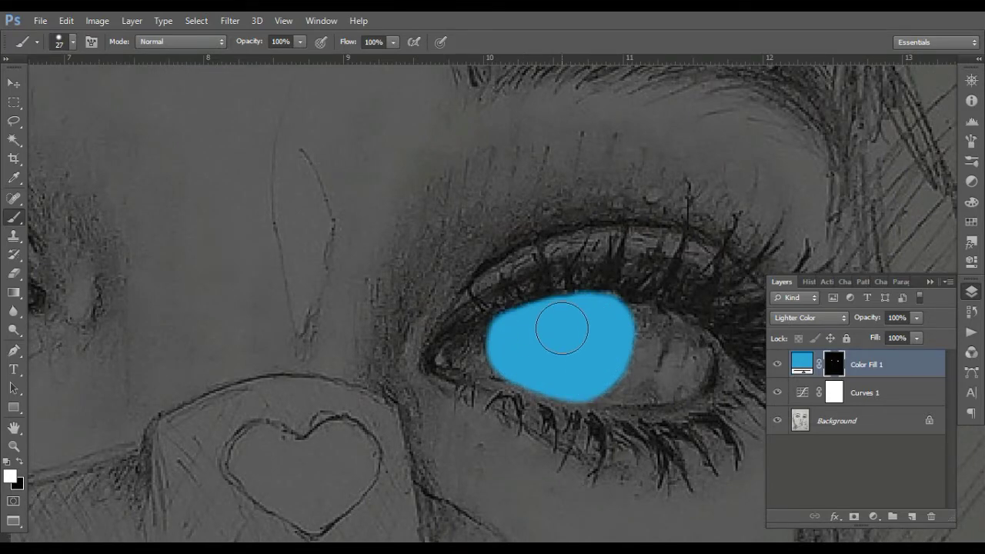
{"action": "key", "text": "ctrl+0"}
Split the fill layer's Underlying Layer Blend If to 0/58 so the sketch lines show through.
{"action": "key", "text": "v"}
{"action": "double_click", "coordinate": [925, 364]}
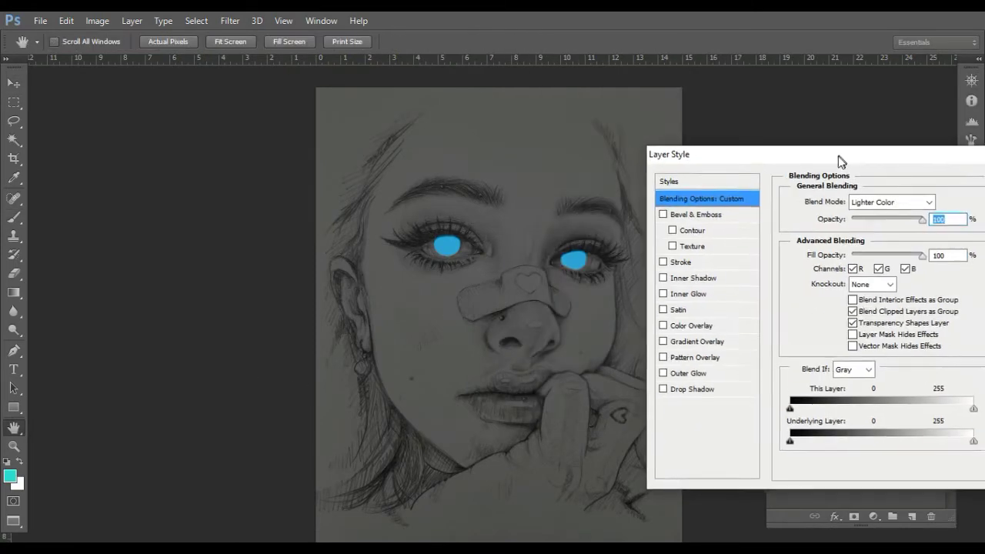
{"action": "left_click_drag", "start_coordinate": [841, 167], "coordinate": [821, 159]}
{"action": "left_click_drag", "start_coordinate": [769, 433], "coordinate": [826, 432]}
{"action": "left_click", "coordinate": [908, 177]}
{"action": "left_click", "coordinate": [854, 470]}
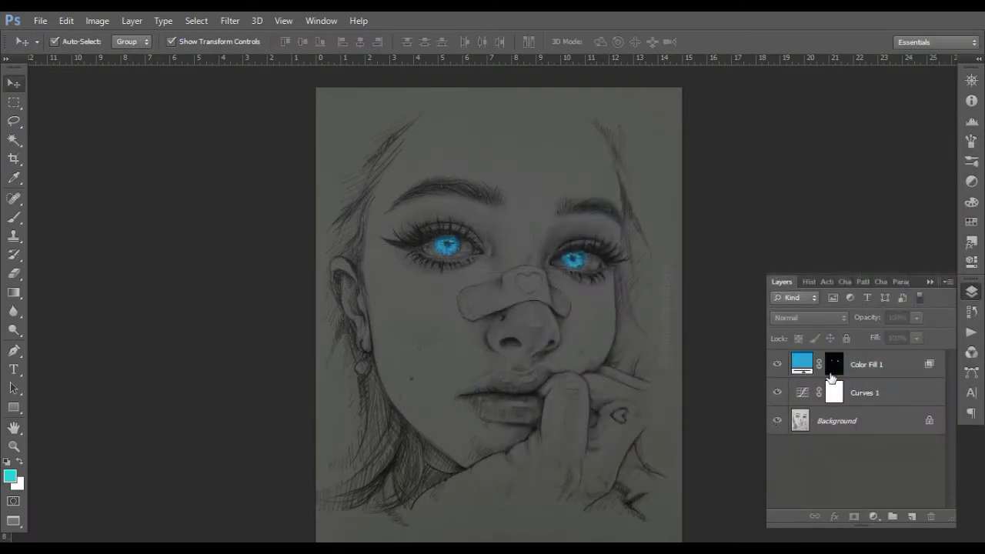
Paint the nose piercing blue on the Color Fill 1 mask.
{"action": "left_click", "coordinate": [831, 377]}
{"action": "key", "text": "z"}
{"action": "left_click", "coordinate": [514, 323]}
{"action": "left_click", "coordinate": [560, 369]}
{"action": "key", "text": "b"}
{"action": "left_click", "coordinate": [529, 361]}
{"action": "key", "text": "ctrl+0"}
{"action": "key", "text": "v"}
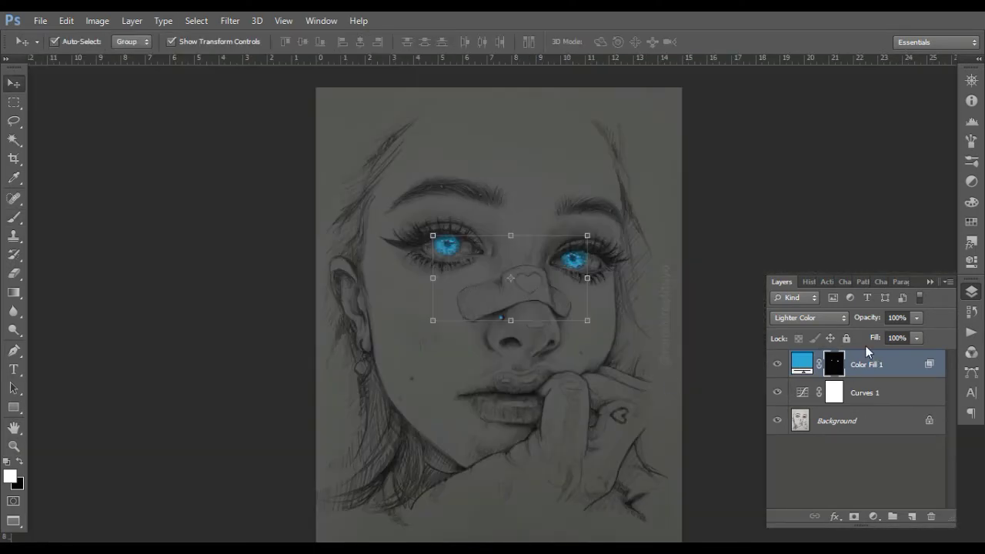
Duplicate the fill layer, give the copy a black mask, and enlarge the soft brush.
{"action": "key", "text": "ctrl+j"}
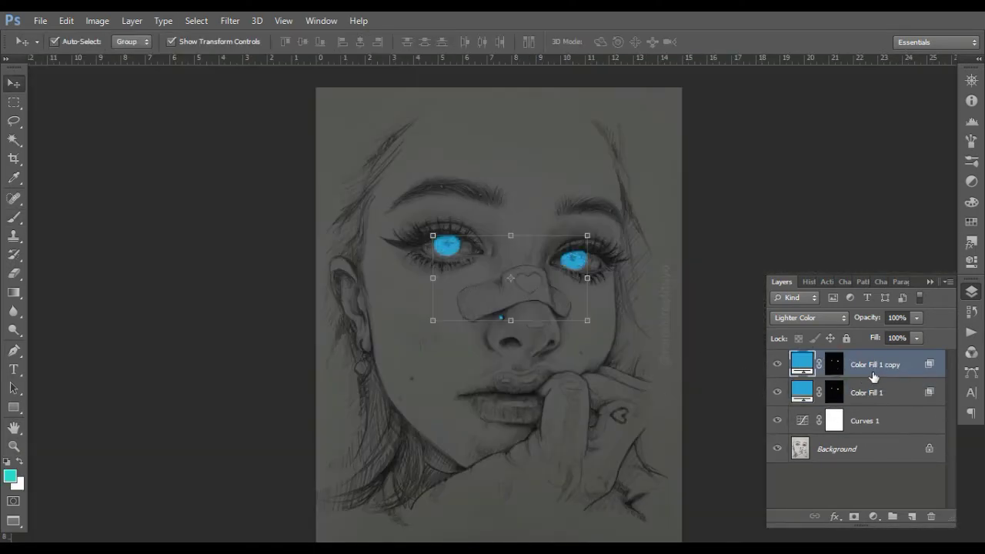
{"action": "left_click_drag", "start_coordinate": [834, 365], "coordinate": [931, 517]}
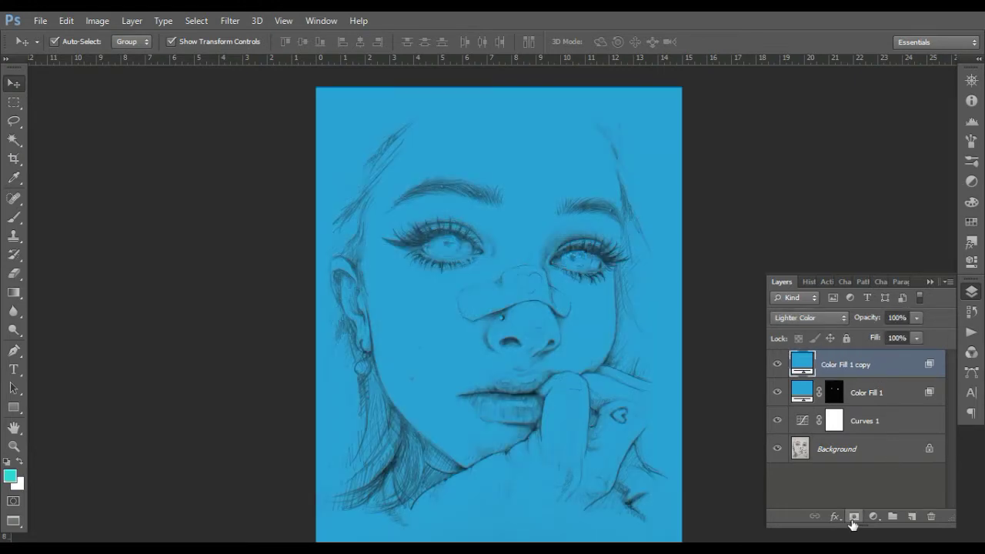
{"action": "left_click", "coordinate": [851, 522], "text": "alt"}
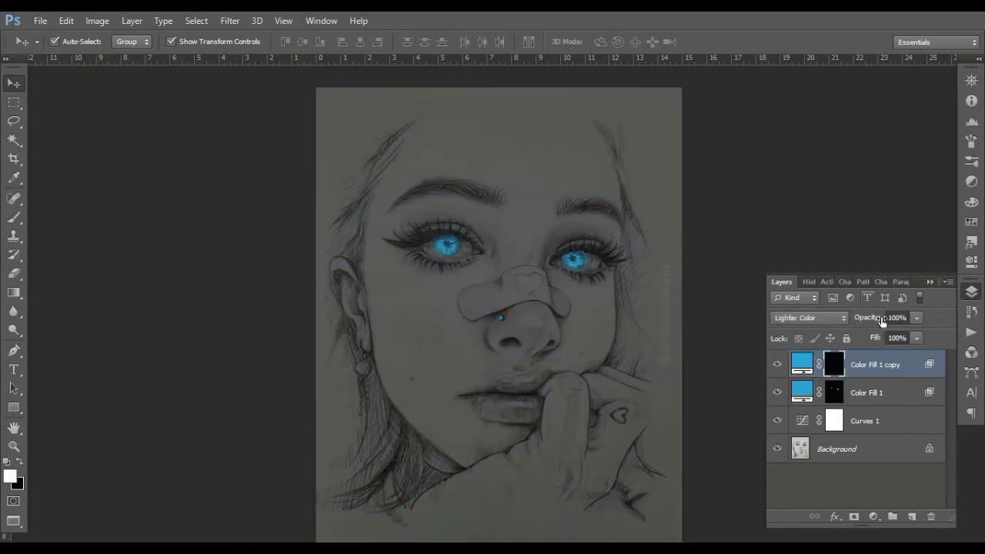
{"action": "key", "text": "b"}
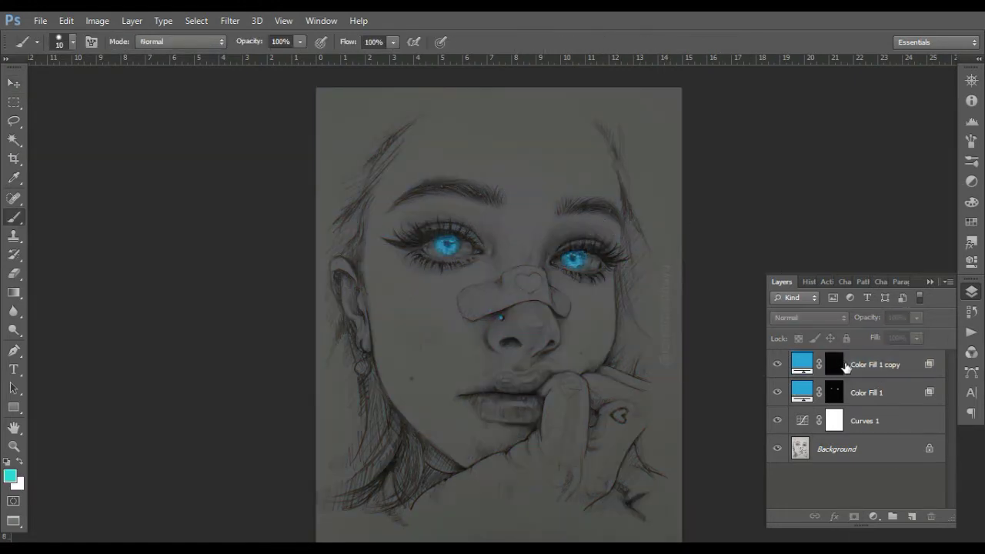
{"action": "right_click", "coordinate": [647, 368]}
{"action": "left_click_drag", "start_coordinate": [539, 224], "coordinate": [579, 224]}
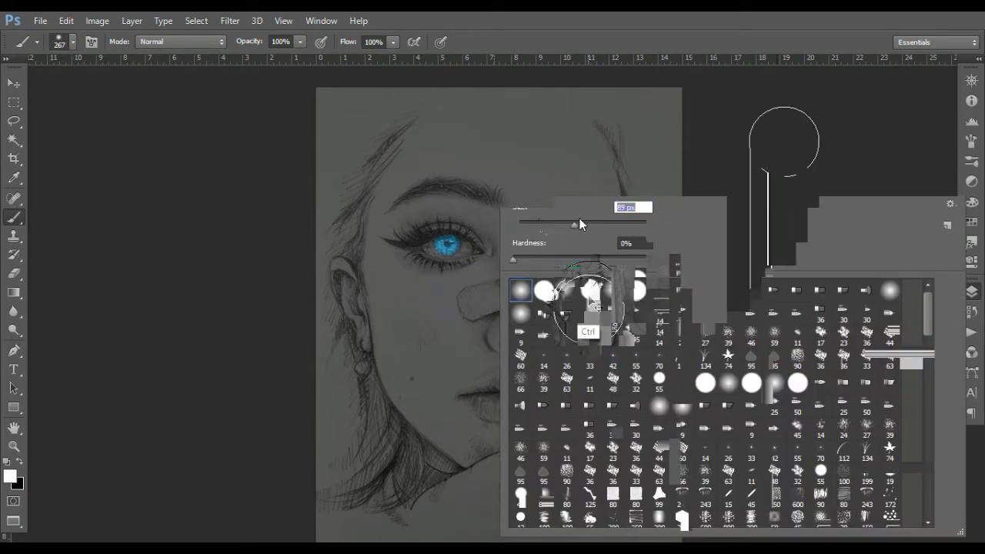
{"action": "key", "text": "Return"}
Paint a soft blue glow around both eyes with a 90–150 brush, then duplicate that glow layer.
{"action": "key", "text": "ctrl+plus"}
{"action": "mouse_move", "coordinate": [454, 198]}
{"action": "left_mouse_down"}
{"action": "mouse_move", "coordinate": [608, 220]}
{"action": "mouse_move", "coordinate": [615, 233]}
{"action": "left_mouse_up"}
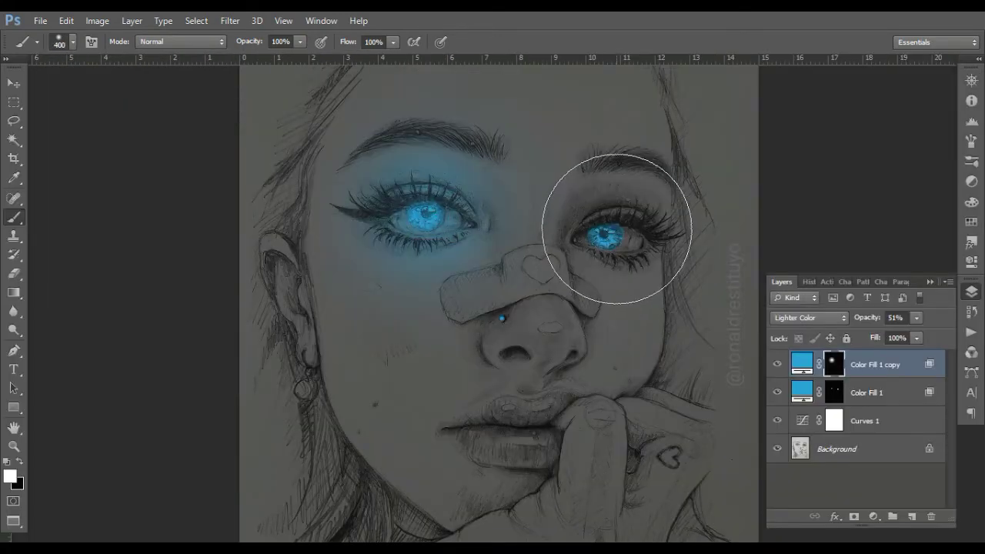
{"action": "key", "text": "bracketleft"}
{"action": "key", "text": "bracketleft"}
{"action": "key", "text": "bracketleft"}
{"action": "key", "text": "bracketleft"}
{"action": "key", "text": "bracketright"}
{"action": "key", "text": "bracketright"}
{"action": "key", "text": "bracketright"}
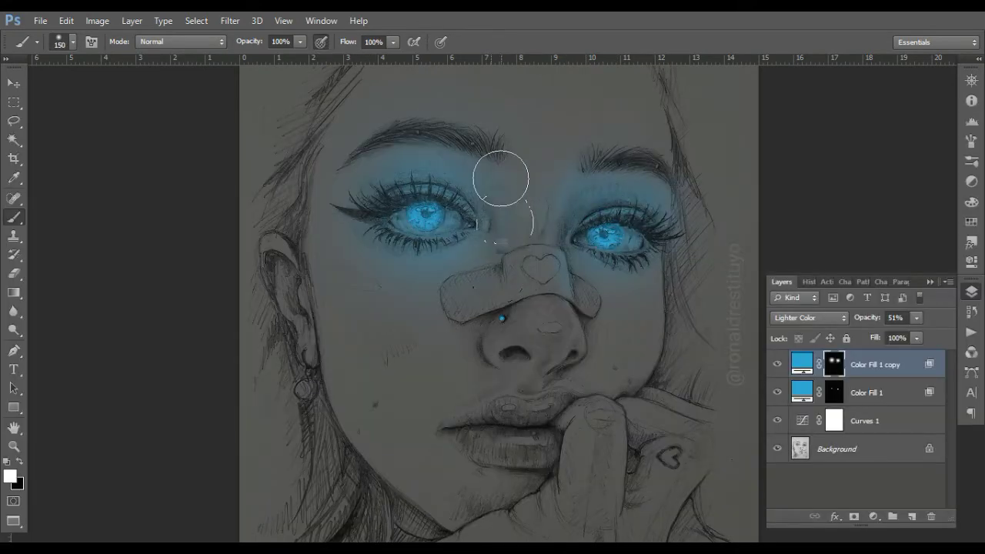
{"action": "key", "text": "bracketleft"}
{"action": "key", "text": "bracketleft"}
{"action": "key", "text": "bracketleft"}
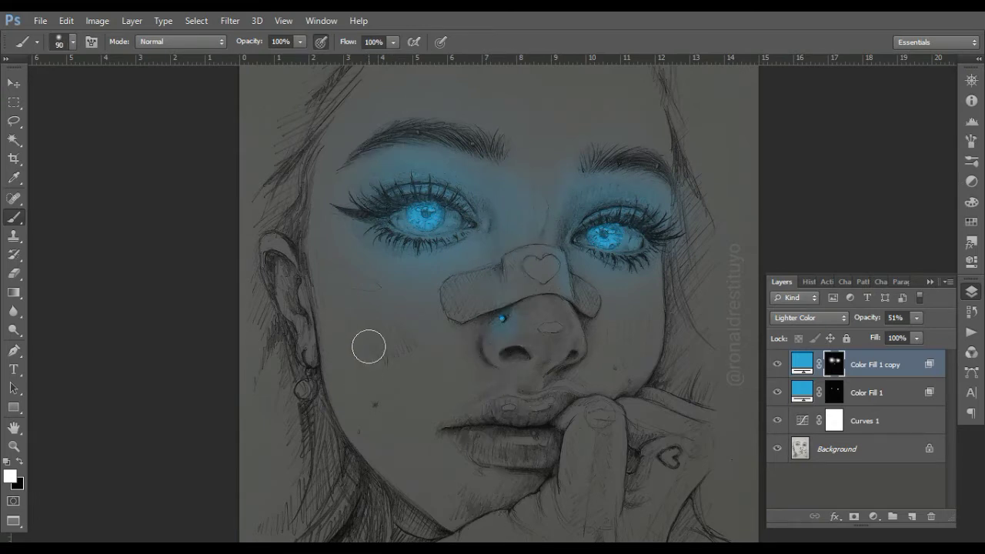
{"action": "key", "text": "ctrl+j"}
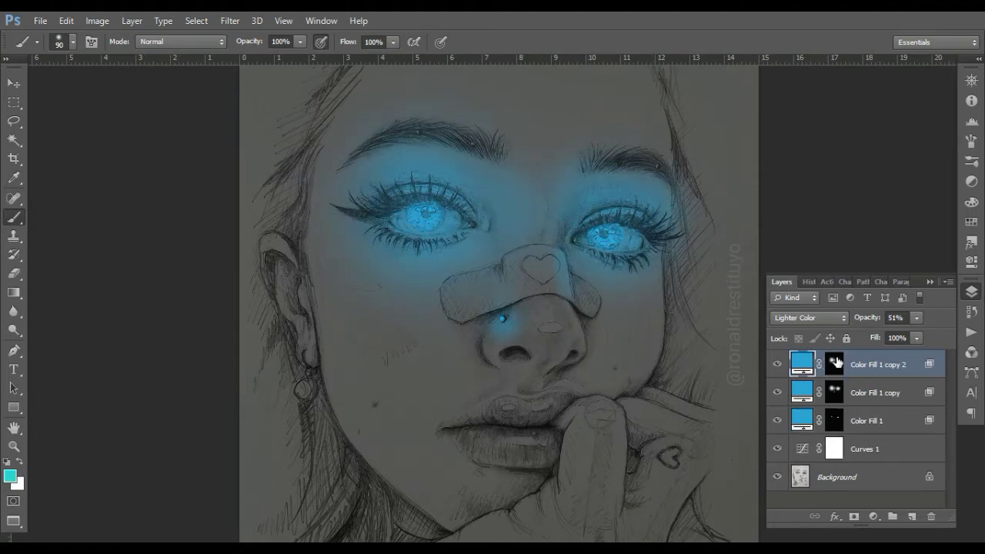
Set the top fill copy to Overlay at 100% opacity with its mask inverted to black.
{"action": "key", "text": "d"}
{"action": "key", "text": "alt+BackSpace"}
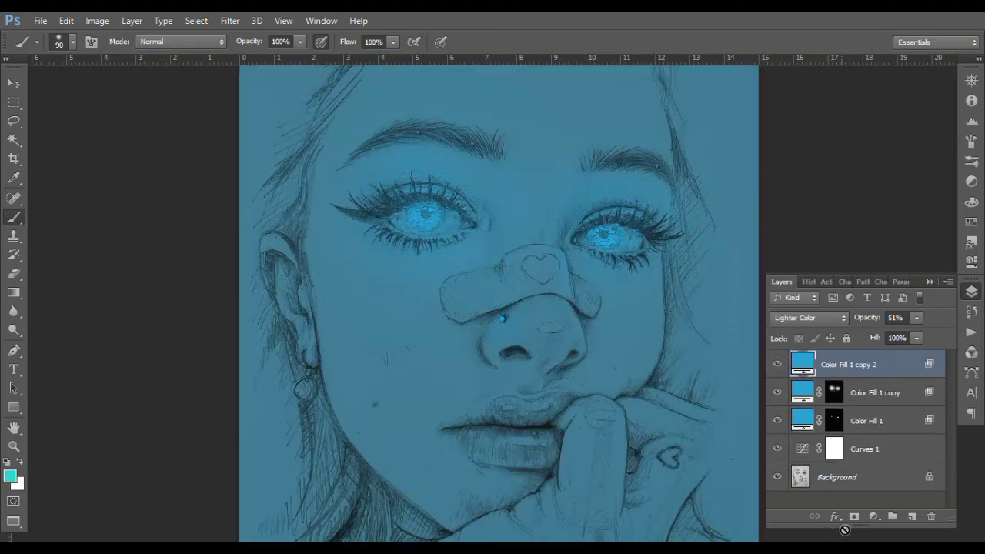
{"action": "left_click_drag", "start_coordinate": [917, 317], "coordinate": [954, 330]}
{"action": "left_click", "coordinate": [808, 317]}
{"action": "left_click", "coordinate": [793, 192]}
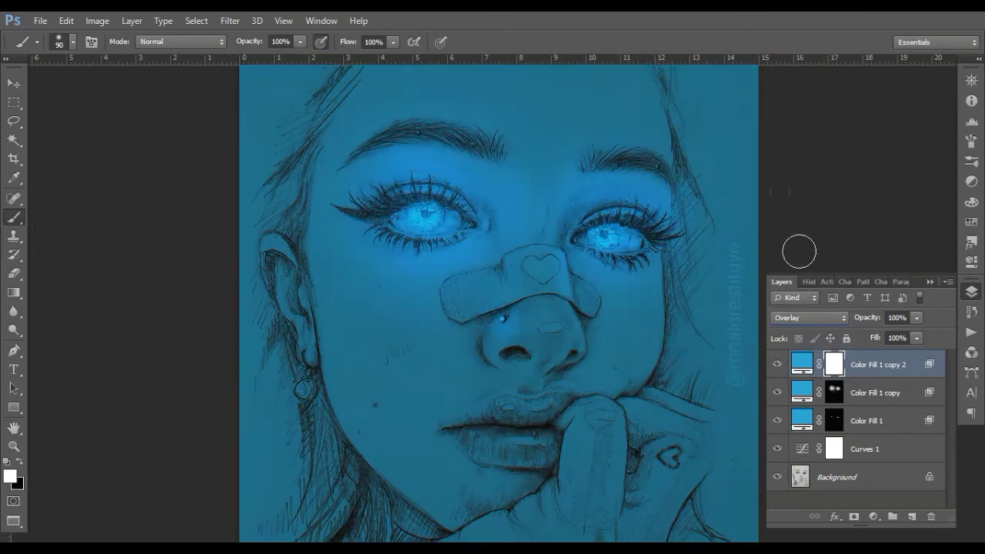
{"action": "key", "text": "ctrl+i"}
Switch the fill to a lighter cyan and paint bright highlights into both irises.
{"action": "scroll", "coordinate": [307, 165], "scroll_direction": "up", "scroll_amount": 3}
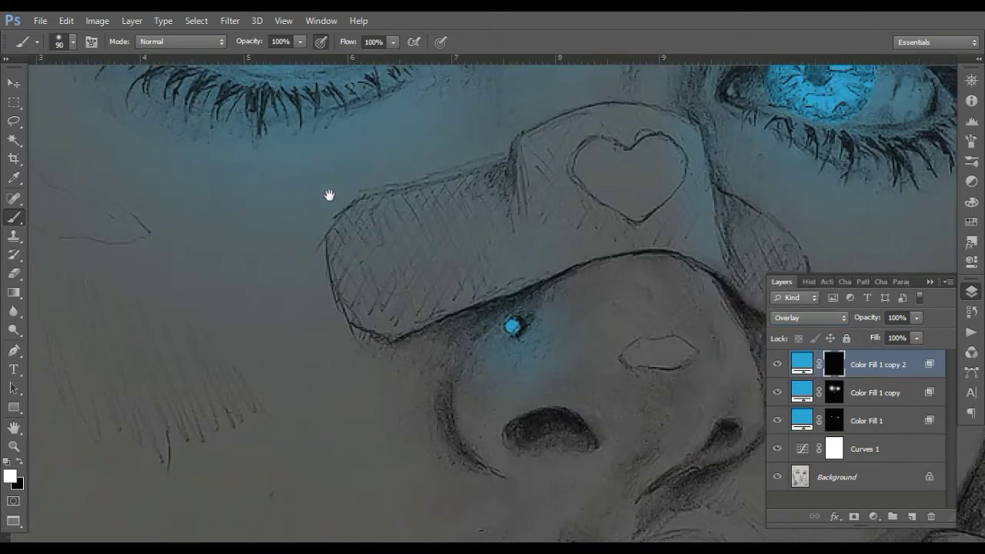
{"action": "scroll", "coordinate": [408, 280], "scroll_direction": "up", "scroll_amount": 3}
{"action": "key", "text": "bracketleft"}
{"action": "key", "text": "bracketleft"}
{"action": "key", "text": "bracketleft"}
{"action": "key", "text": "bracketleft"}
{"action": "key", "text": "bracketleft"}
{"action": "key", "text": "bracketleft"}
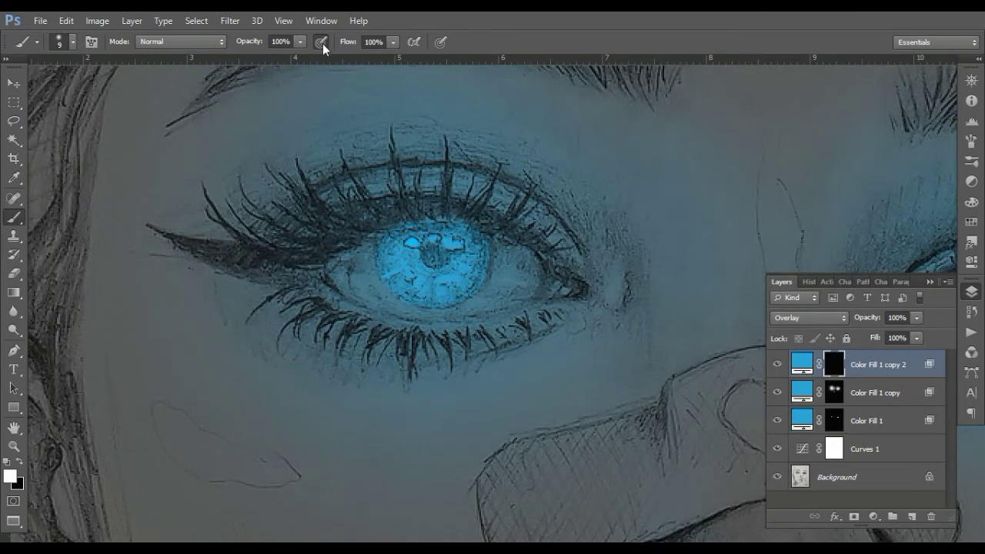
{"action": "double_click", "coordinate": [803, 363]}
{"action": "key", "text": "Return"}
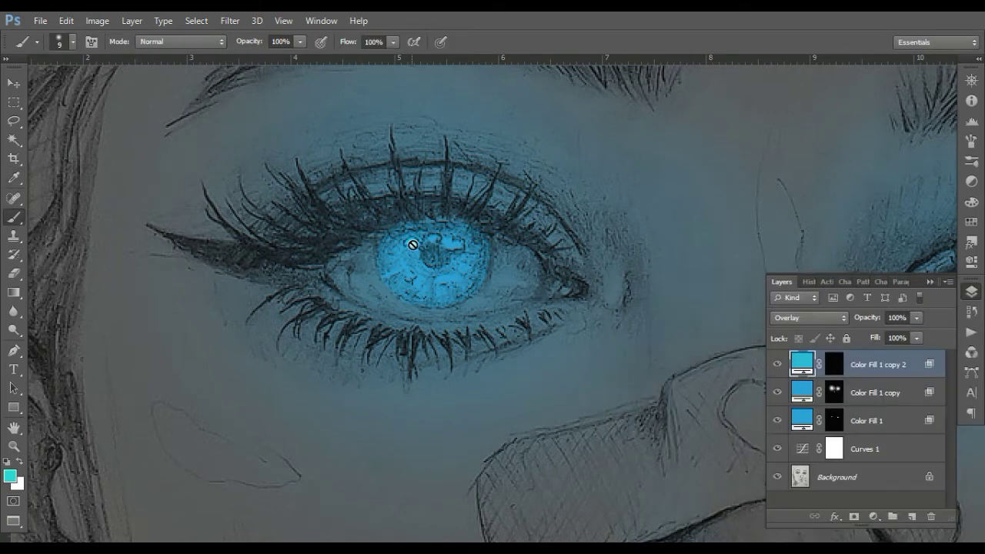
{"action": "left_click", "coordinate": [413, 243]}
{"action": "left_click", "coordinate": [449, 241]}
{"action": "left_click_drag", "start_coordinate": [437, 282], "coordinate": [456, 281]}
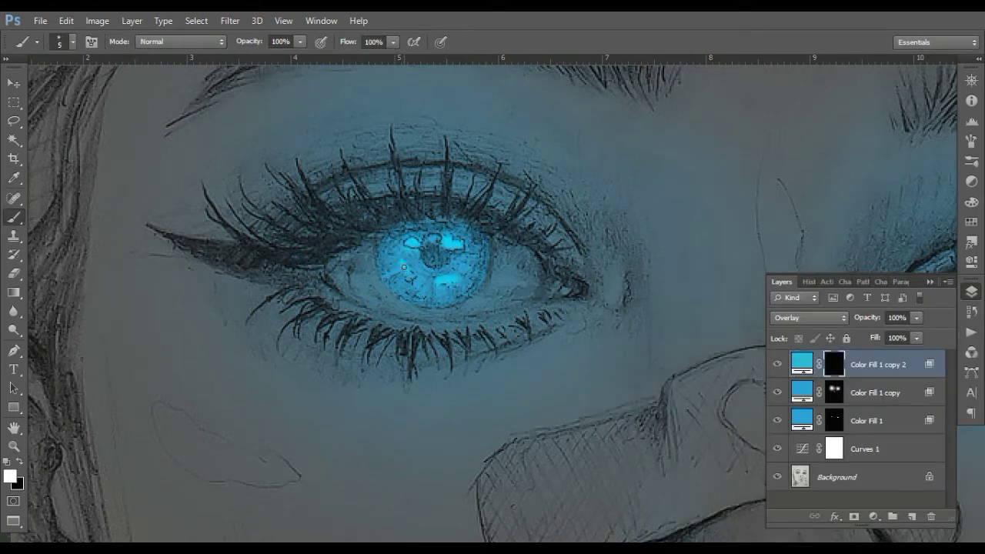
{"action": "left_click_drag", "start_coordinate": [758, 336], "coordinate": [363, 314]}
{"action": "left_click_drag", "start_coordinate": [564, 286], "coordinate": [603, 295]}
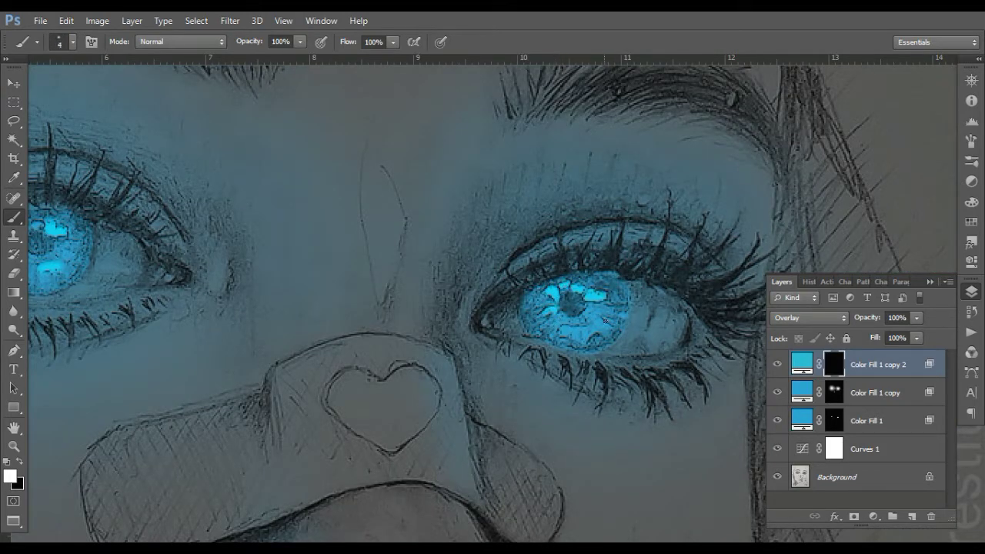
Brighten the lower parts of both irises, undoing a stray stroke below the left eye.
{"action": "key", "text": "ctrl+0"}
{"action": "key", "text": "v"}
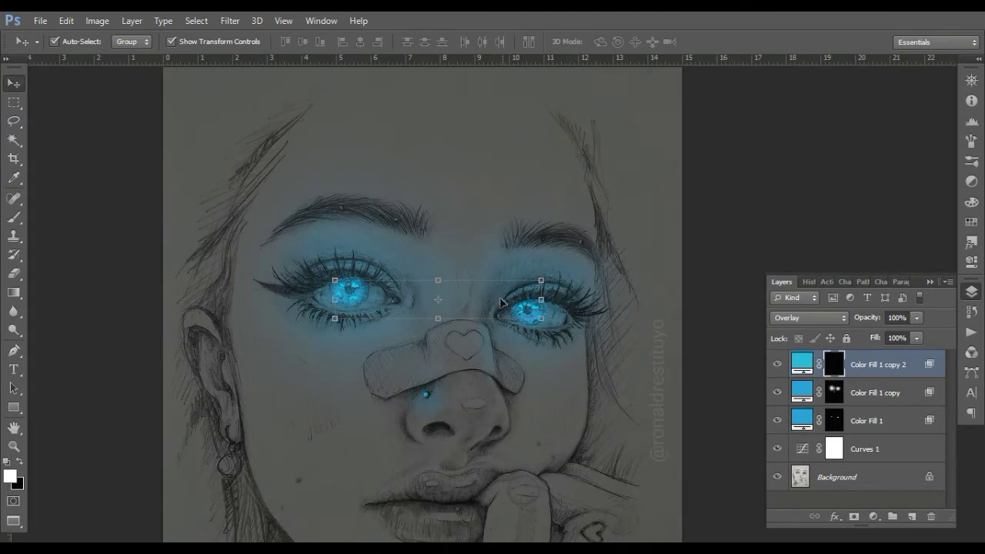
{"action": "key", "text": "z"}
{"action": "left_click", "coordinate": [350, 283]}
{"action": "key", "text": "b"}
{"action": "left_click_drag", "start_coordinate": [450, 367], "coordinate": [587, 370]}
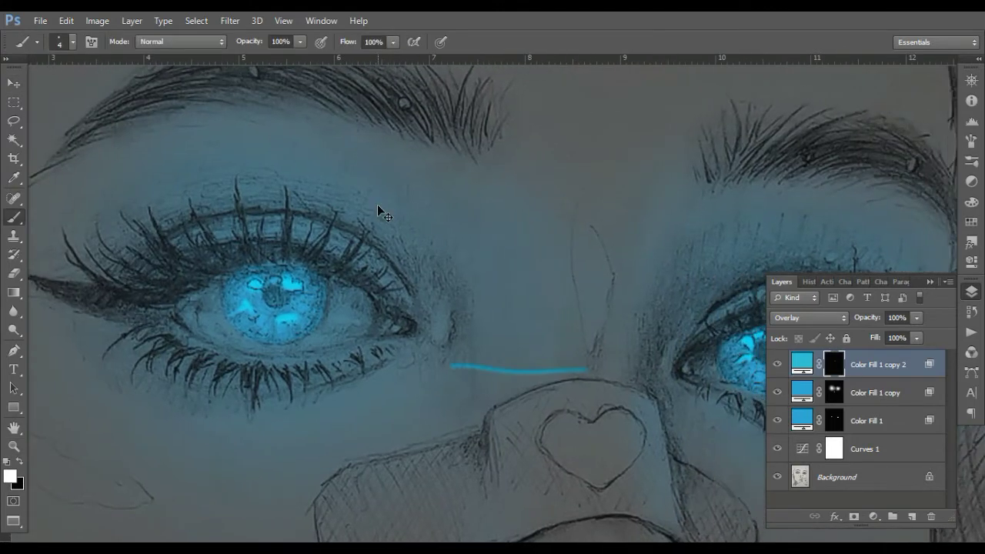
{"action": "key", "text": "ctrl+z"}
{"action": "scroll", "coordinate": [516, 323], "scroll_direction": "right", "scroll_amount": 3}
{"action": "left_click", "coordinate": [650, 374]}
{"action": "left_click", "coordinate": [147, 310]}
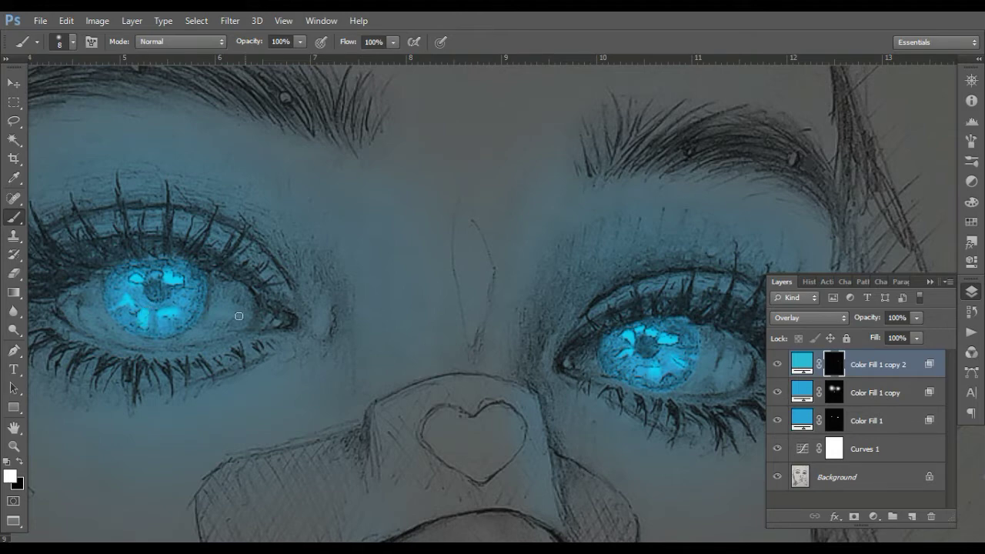
Duplicate Color Fill 1 copy to the top of the stack and discard its mask.
{"action": "left_click", "coordinate": [875, 393]}
{"action": "left_click_drag", "start_coordinate": [900, 405], "coordinate": [868, 351]}
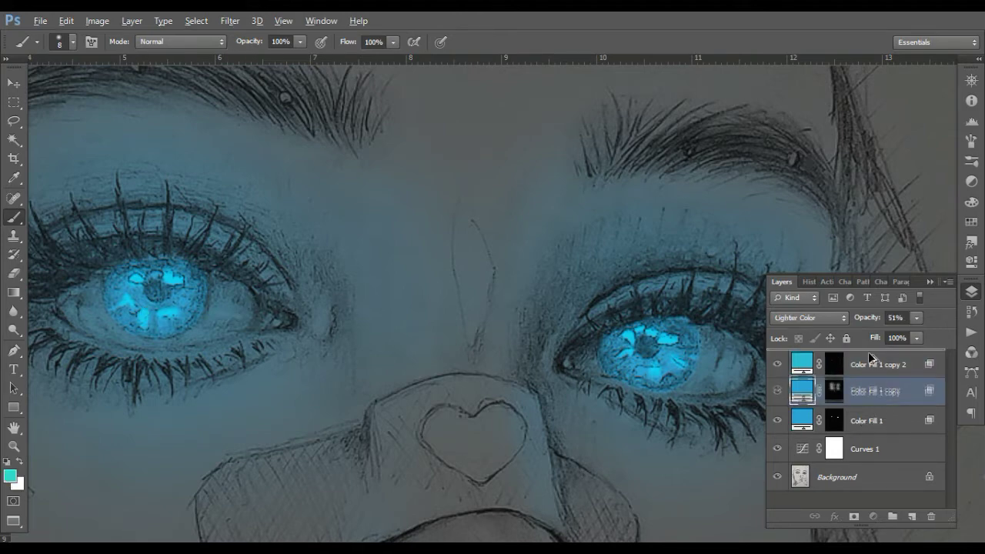
{"action": "left_click", "coordinate": [931, 516]}
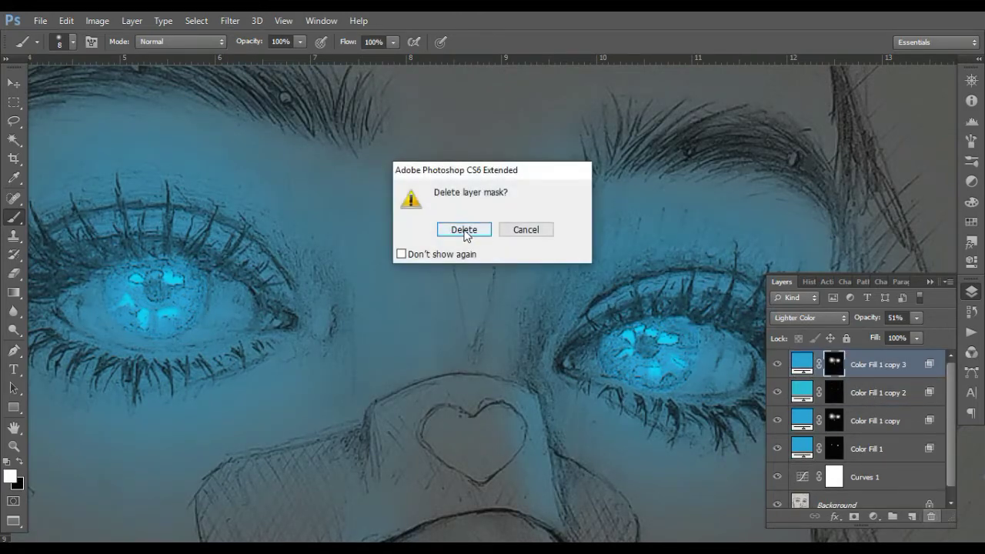
Delete the copy's mask, set it to Linear Dodge (Add), and split Underlying Layer Blend If to 0/136.
{"action": "left_click", "coordinate": [457, 232]}
{"action": "left_click", "coordinate": [810, 317]}
{"action": "left_click", "coordinate": [800, 159]}
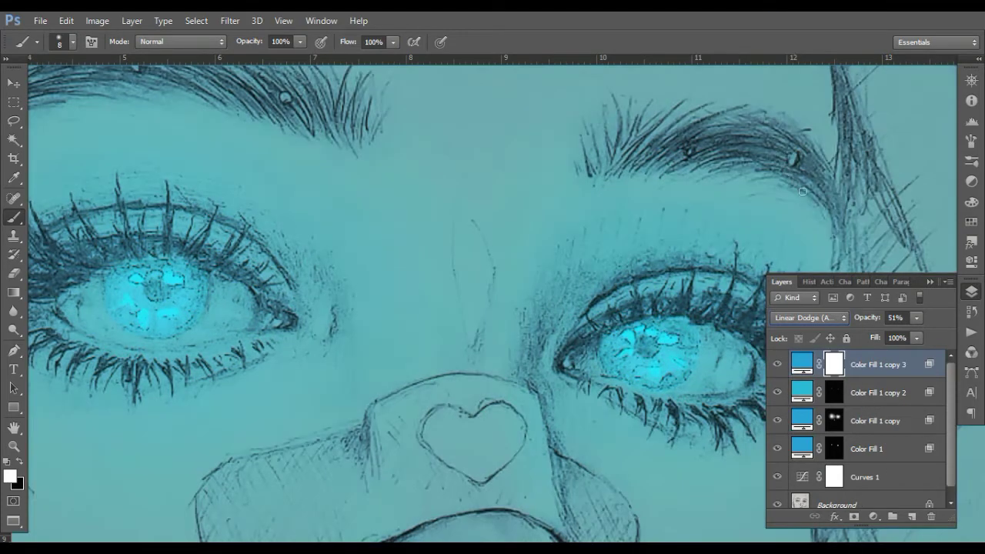
{"action": "double_click", "coordinate": [920, 368]}
{"action": "left_click_drag", "start_coordinate": [687, 437], "coordinate": [737, 440]}
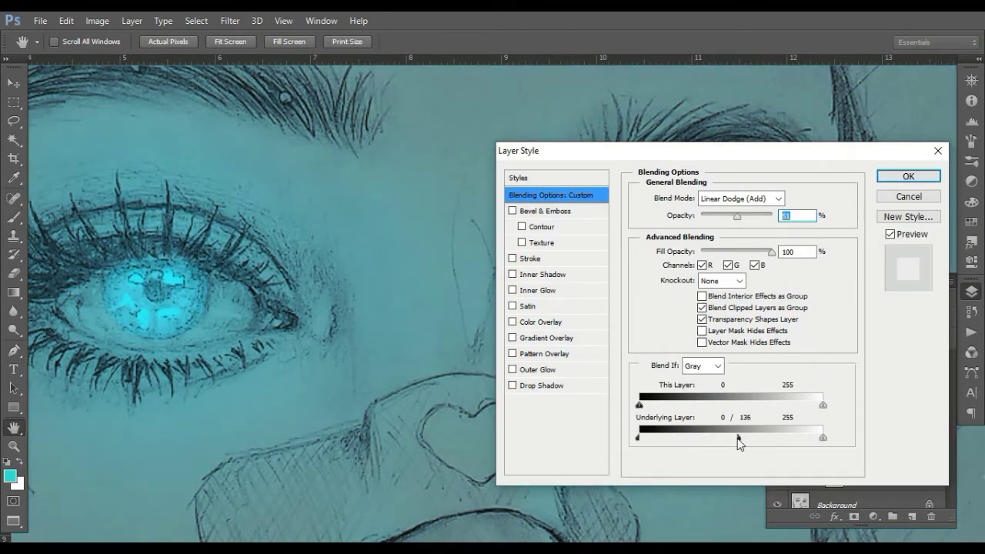
{"action": "left_click", "coordinate": [908, 176]}
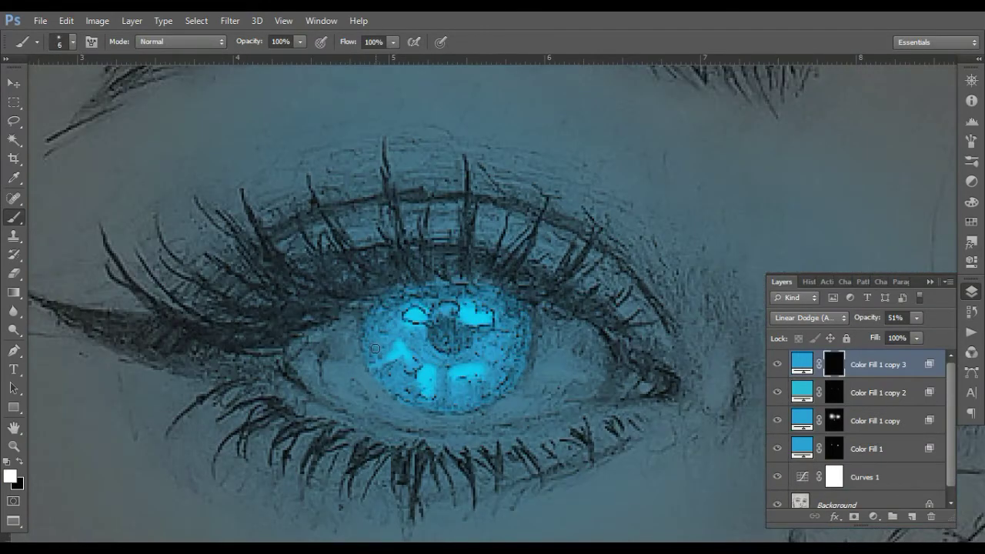
At 100% opacity, paint bright cyan streaks across the left iris's edges and centre.
{"action": "key", "text": "bracketleft"}
{"action": "key", "text": "bracketleft"}
{"action": "left_click_drag", "start_coordinate": [367, 335], "coordinate": [370, 357]}
{"action": "left_click_drag", "start_coordinate": [423, 327], "coordinate": [428, 309]}
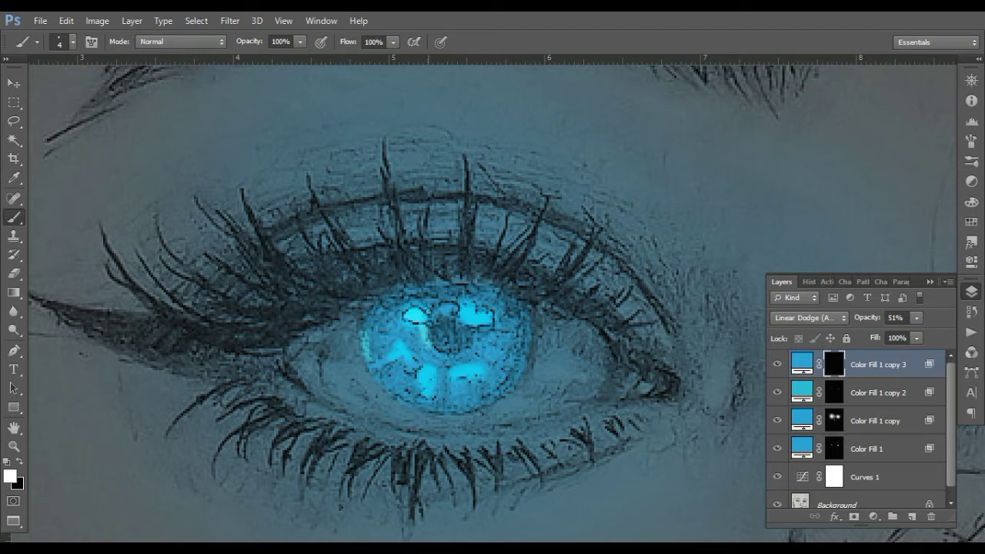
{"action": "key", "text": "bracketright"}
{"action": "key", "text": "bracketright"}
{"action": "key", "text": "bracketright"}
{"action": "mouse_move", "coordinate": [460, 315]}
{"action": "left_mouse_down"}
{"action": "mouse_move", "coordinate": [485, 318]}
{"action": "mouse_move", "coordinate": [435, 310]}
{"action": "left_mouse_up"}
{"action": "key", "text": "bracketleft"}
{"action": "key", "text": "bracketleft"}
{"action": "key", "text": "bracketleft"}
{"action": "key", "text": "bracketright"}
{"action": "key", "text": "bracketright"}
{"action": "left_click_drag", "start_coordinate": [504, 378], "coordinate": [474, 404]}
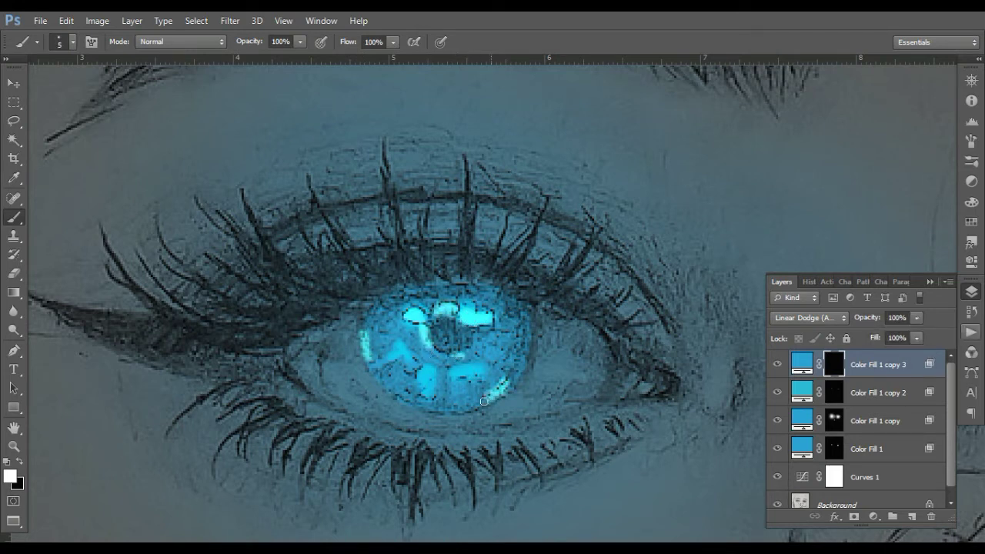
{"action": "left_click_drag", "start_coordinate": [392, 390], "coordinate": [437, 406]}
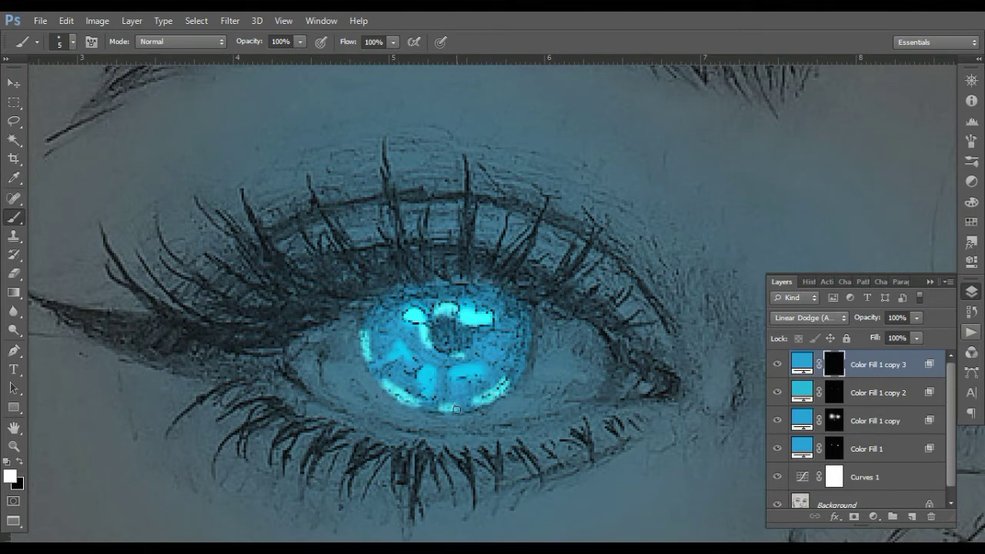
{"action": "mouse_move", "coordinate": [508, 366]}
{"action": "left_mouse_down"}
{"action": "mouse_move", "coordinate": [516, 384]}
{"action": "mouse_move", "coordinate": [387, 382]}
{"action": "mouse_move", "coordinate": [367, 354]}
{"action": "mouse_move", "coordinate": [402, 351]}
{"action": "mouse_move", "coordinate": [383, 306]}
{"action": "left_mouse_up"}
Add finer cyan streaks around the left iris and near the pupil with a smaller brush.
{"action": "key", "text": "bracketleft"}
{"action": "key", "text": "bracketleft"}
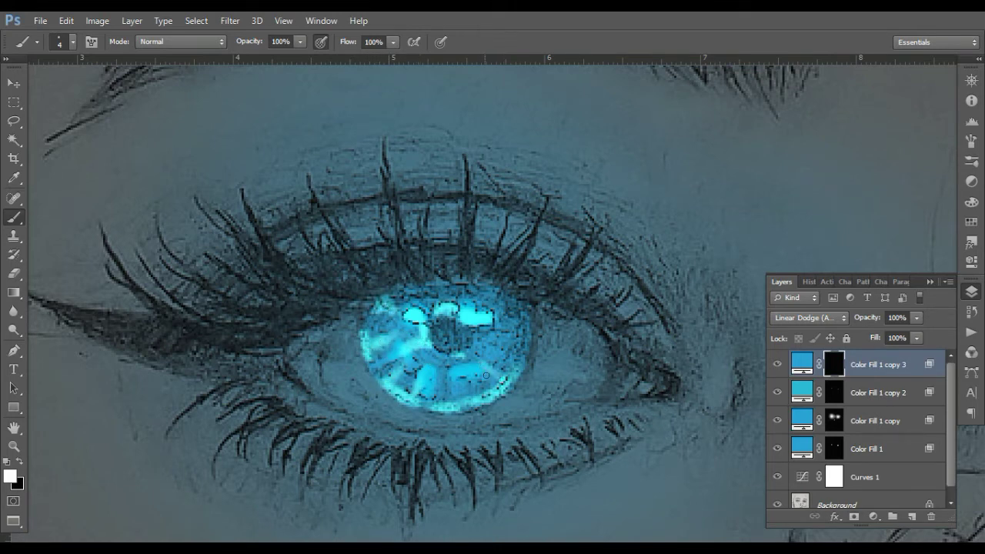
{"action": "mouse_move", "coordinate": [496, 381]}
{"action": "left_mouse_down"}
{"action": "mouse_move", "coordinate": [515, 312]}
{"action": "mouse_move", "coordinate": [466, 375]}
{"action": "mouse_move", "coordinate": [458, 402]}
{"action": "left_mouse_up"}
{"action": "left_click_drag", "start_coordinate": [382, 363], "coordinate": [388, 326]}
{"action": "left_click_drag", "start_coordinate": [468, 302], "coordinate": [502, 305]}
{"action": "left_click_drag", "start_coordinate": [424, 371], "coordinate": [442, 401]}
{"action": "left_click_drag", "start_coordinate": [422, 298], "coordinate": [395, 324]}
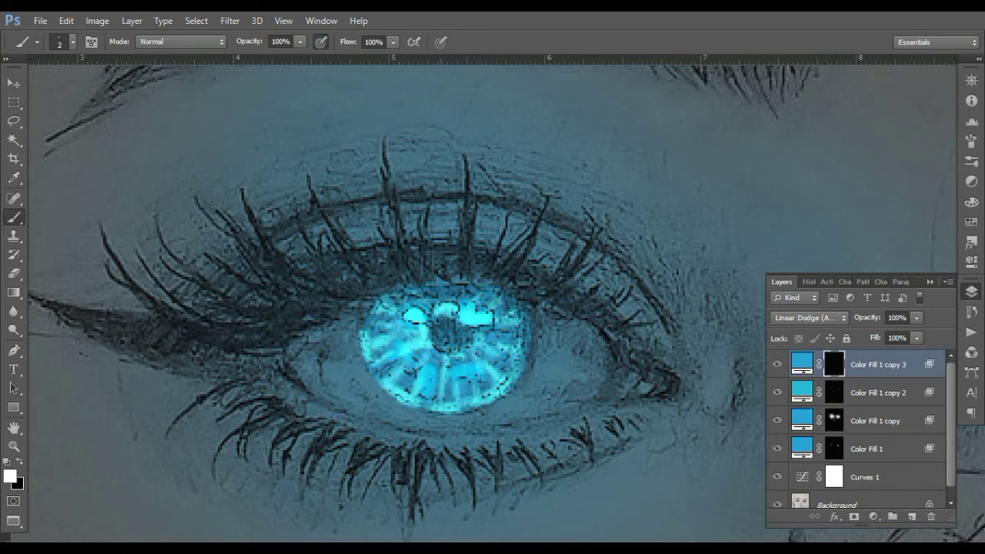
{"action": "key", "text": "ctrl+0"}
Zoom to the right eye and paint bright cyan streaks all around its iris.
{"action": "left_click", "coordinate": [575, 244], "text": "ctrl"}
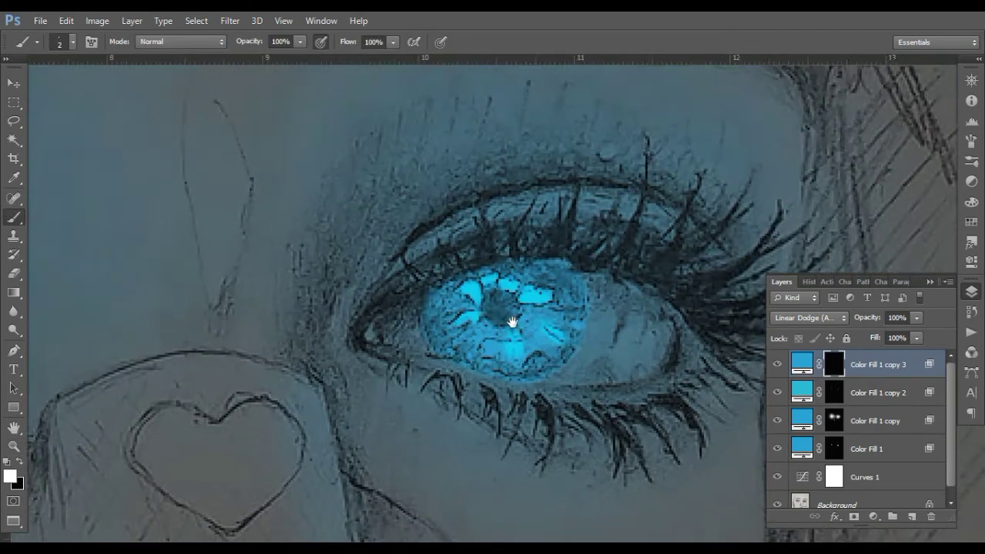
{"action": "mouse_move", "coordinate": [610, 390]}
{"action": "left_mouse_down"}
{"action": "mouse_move", "coordinate": [519, 361]}
{"action": "mouse_move", "coordinate": [534, 350]}
{"action": "mouse_move", "coordinate": [496, 356]}
{"action": "mouse_move", "coordinate": [440, 323]}
{"action": "mouse_move", "coordinate": [439, 338]}
{"action": "left_mouse_up"}
{"action": "left_click_drag", "start_coordinate": [504, 308], "coordinate": [524, 298]}
{"action": "mouse_move", "coordinate": [467, 311]}
{"action": "left_mouse_down"}
{"action": "mouse_move", "coordinate": [461, 331]}
{"action": "mouse_move", "coordinate": [435, 274]}
{"action": "mouse_move", "coordinate": [532, 294]}
{"action": "mouse_move", "coordinate": [552, 276]}
{"action": "left_mouse_up"}
{"action": "left_click_drag", "start_coordinate": [405, 287], "coordinate": [402, 310]}
{"action": "left_click_drag", "start_coordinate": [511, 253], "coordinate": [546, 263]}
{"action": "mouse_move", "coordinate": [484, 251]}
{"action": "left_mouse_down"}
{"action": "mouse_move", "coordinate": [551, 286]}
{"action": "mouse_move", "coordinate": [499, 368]}
{"action": "left_mouse_up"}
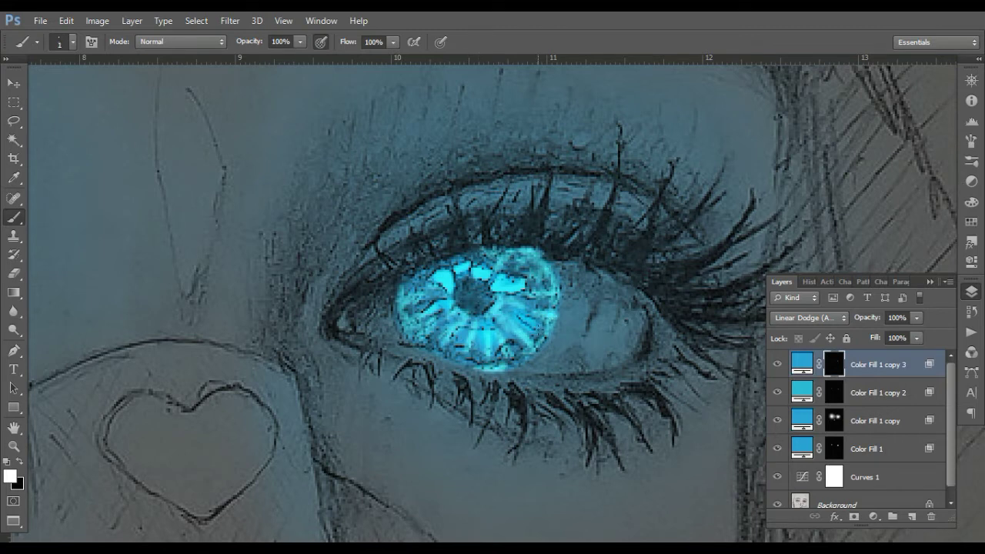
{"action": "left_click_drag", "start_coordinate": [540, 277], "coordinate": [527, 259]}
{"action": "left_click_drag", "start_coordinate": [421, 331], "coordinate": [461, 358]}
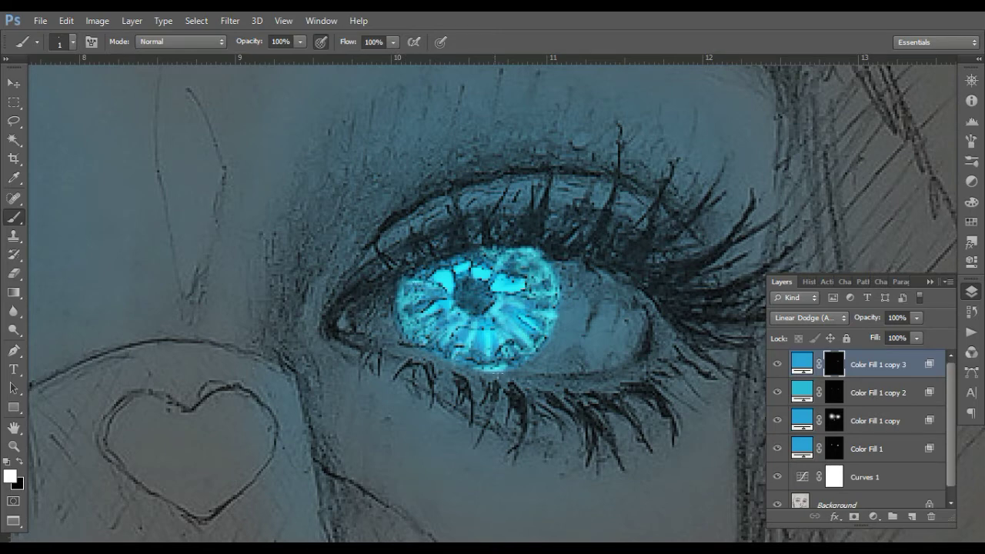
Brighten the left iris's right edge and change the glow layer's fill colour to cyan.
{"action": "left_click_drag", "start_coordinate": [155, 351], "coordinate": [769, 362]}
{"action": "mouse_move", "coordinate": [338, 301]}
{"action": "left_mouse_down"}
{"action": "mouse_move", "coordinate": [322, 232]}
{"action": "mouse_move", "coordinate": [276, 221]}
{"action": "mouse_move", "coordinate": [219, 288]}
{"action": "mouse_move", "coordinate": [268, 342]}
{"action": "left_mouse_up"}
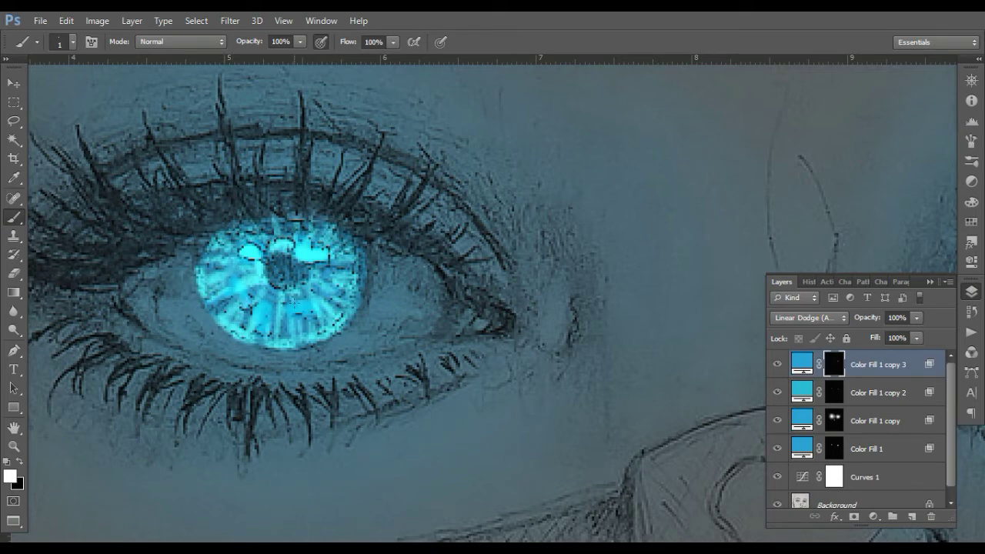
{"action": "double_click", "coordinate": [802, 364]}
{"action": "left_click", "coordinate": [949, 333]}
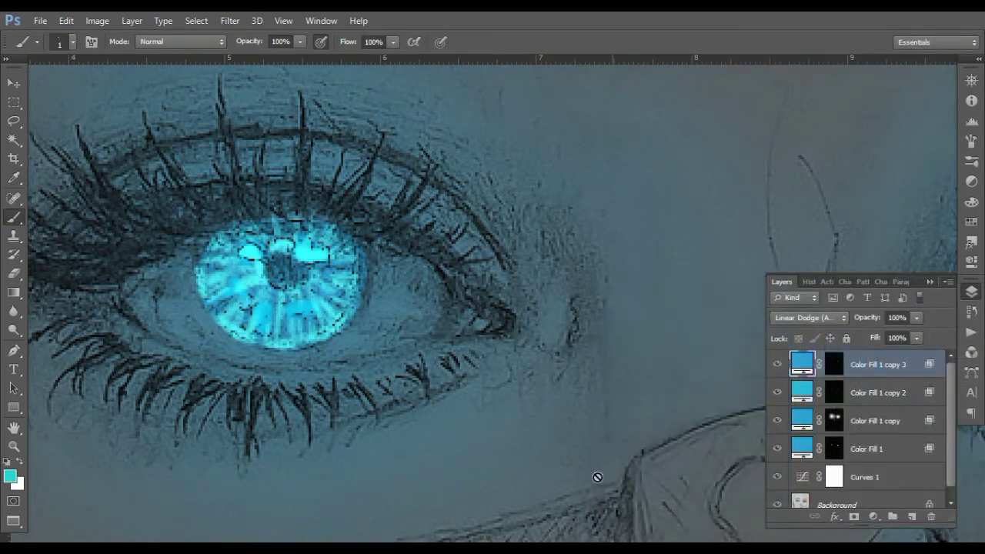
Duplicate Color Fill 1 copy 3 into Color Fill 1 copy 4, keeping its blending options.
{"action": "scroll", "coordinate": [471, 400], "scroll_direction": "down", "scroll_amount": 2}
{"action": "scroll", "coordinate": [433, 363], "scroll_direction": "down", "scroll_amount": 5}
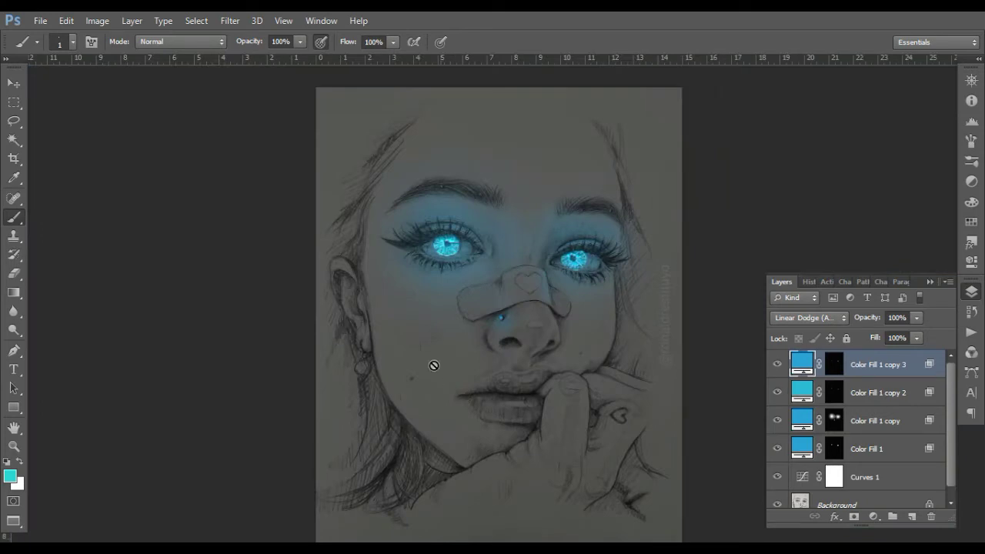
{"action": "key", "text": "v"}
{"action": "left_click", "coordinate": [638, 373]}
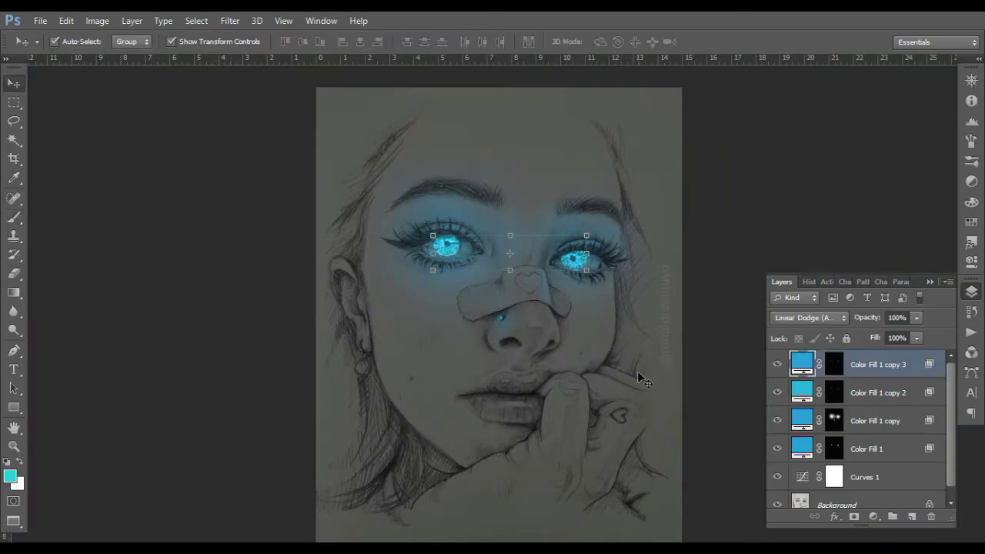
{"action": "key", "text": "ctrl+j"}
{"action": "double_click", "coordinate": [928, 366]}
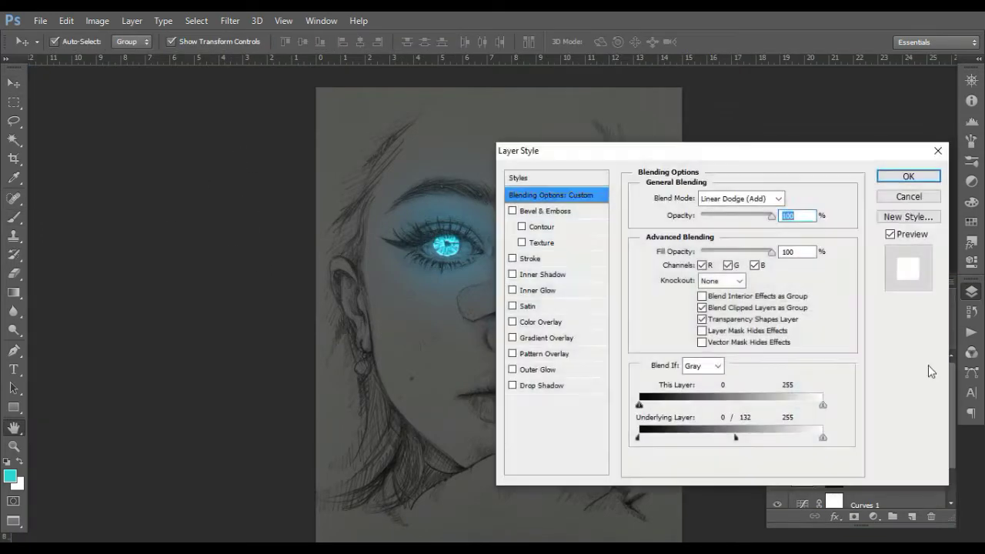
{"action": "key", "text": "Return"}
Fill copy 4's mask black and zoom in on the left eye with the Brush ready.
{"action": "key", "text": "d"}
{"action": "key", "text": "x"}
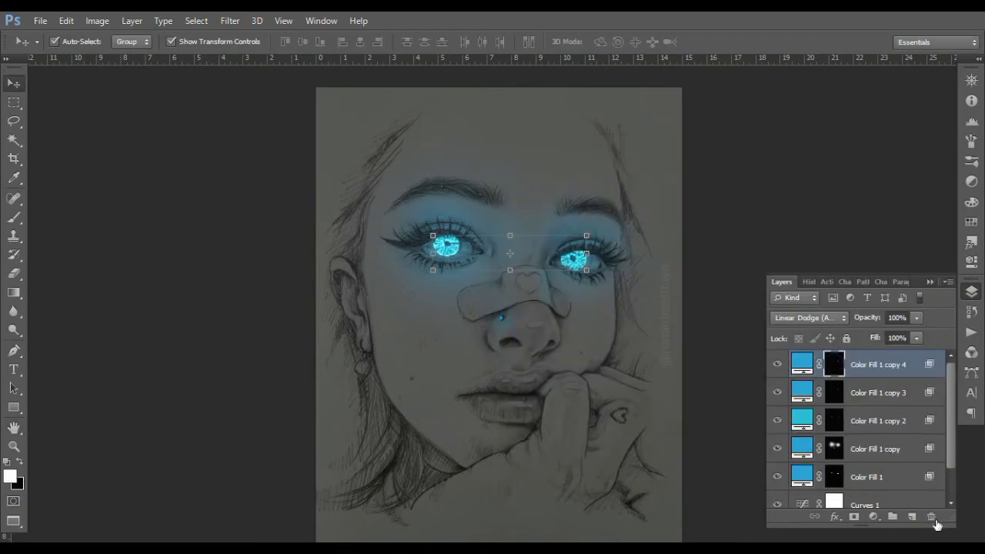
{"action": "key", "text": "alt+BackSpace"}
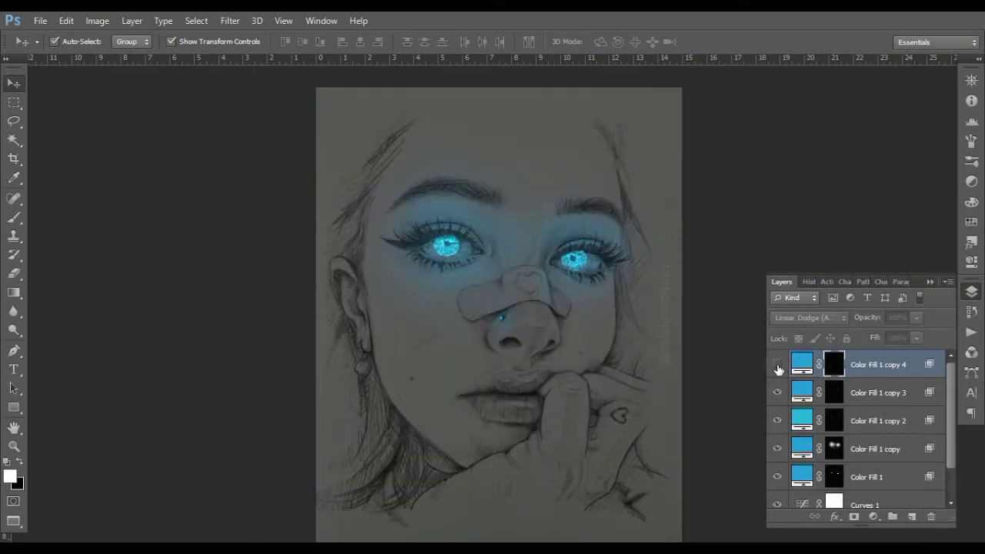
{"action": "key", "text": "b"}
{"action": "key", "text": "z"}
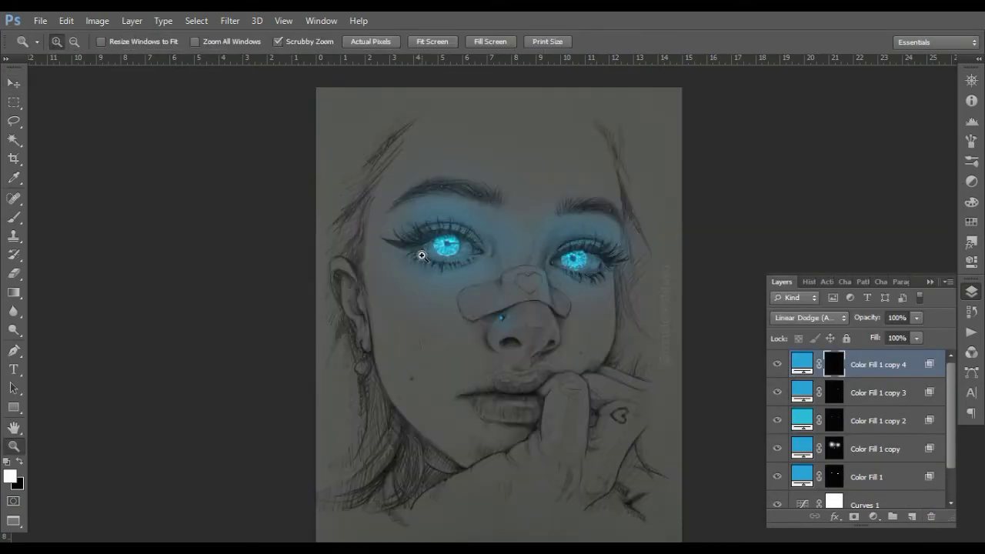
{"action": "left_click_drag", "start_coordinate": [422, 255], "coordinate": [519, 255]}
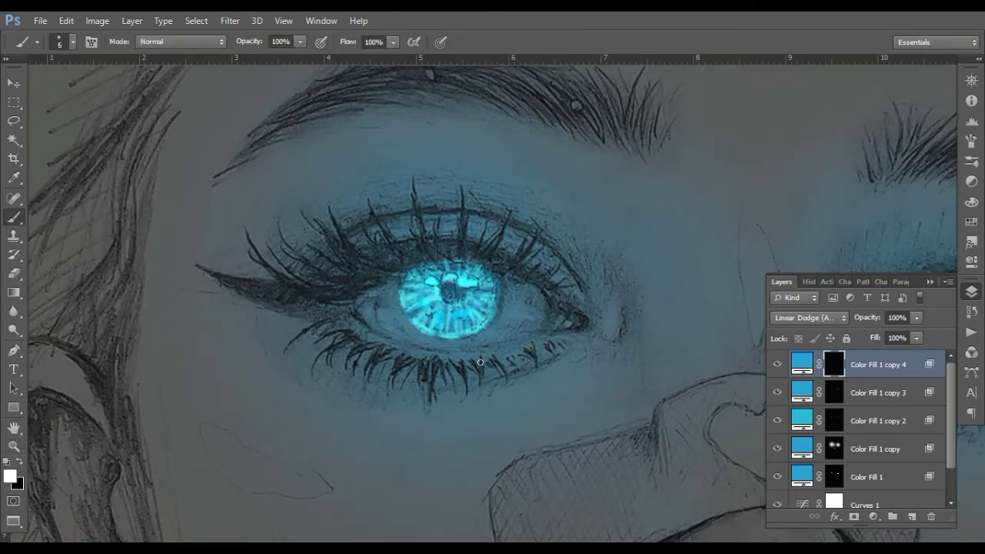
With a small brush, paint white on copy 4's mask along the left eye's lower and upper lids.
{"action": "right_click", "coordinate": [476, 362]}
{"action": "left_click", "coordinate": [388, 305]}
{"action": "mouse_move", "coordinate": [339, 310]}
{"action": "left_mouse_down"}
{"action": "mouse_move", "coordinate": [368, 336]}
{"action": "mouse_move", "coordinate": [533, 341]}
{"action": "mouse_move", "coordinate": [567, 333]}
{"action": "left_mouse_up"}
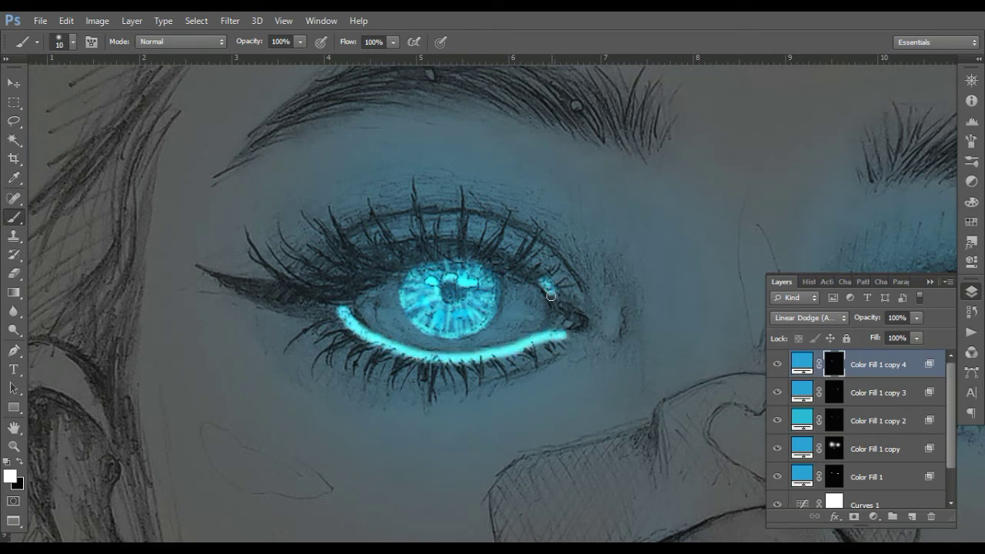
{"action": "mouse_move", "coordinate": [545, 283]}
{"action": "left_mouse_down"}
{"action": "mouse_move", "coordinate": [403, 262]}
{"action": "mouse_move", "coordinate": [329, 294]}
{"action": "left_mouse_up"}
Soften the left eye's lid glow with a size-58, 28%-flow eraser at corner, lash line and upper lid.
{"action": "key", "text": "e"}
{"action": "right_click", "coordinate": [450, 194]}
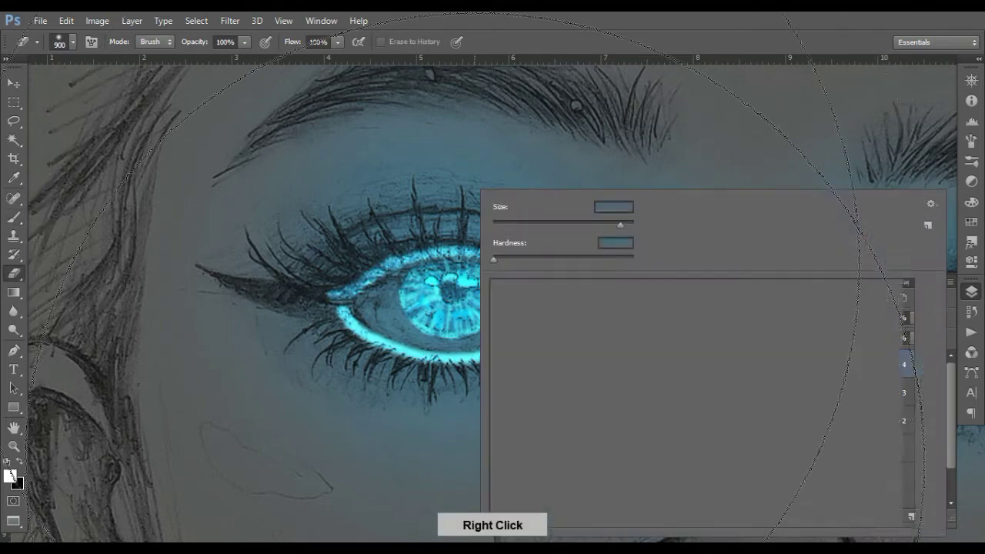
{"action": "left_click_drag", "start_coordinate": [559, 223], "coordinate": [539, 224]}
{"action": "key", "text": "Return"}
{"action": "left_click_drag", "start_coordinate": [361, 286], "coordinate": [331, 304]}
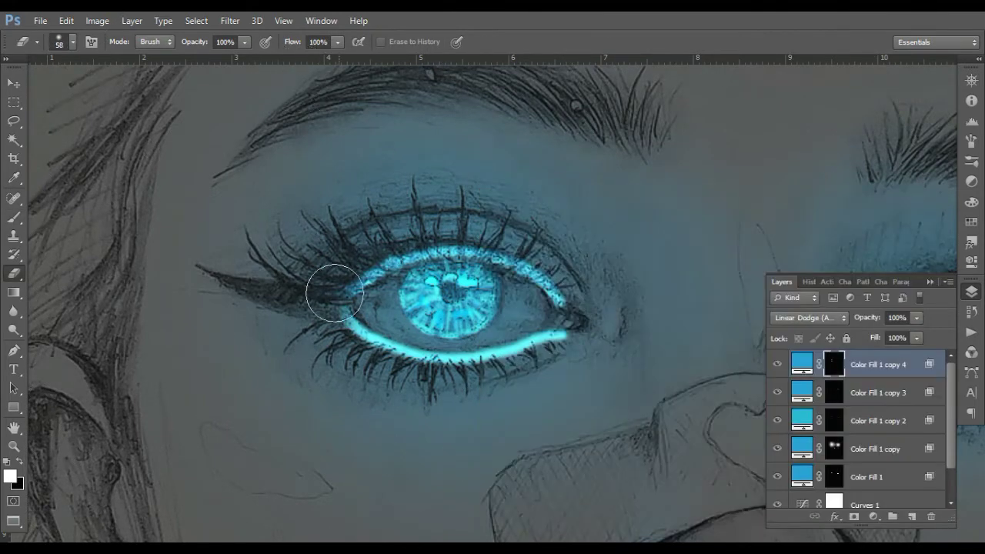
{"action": "left_click_drag", "start_coordinate": [364, 350], "coordinate": [400, 356]}
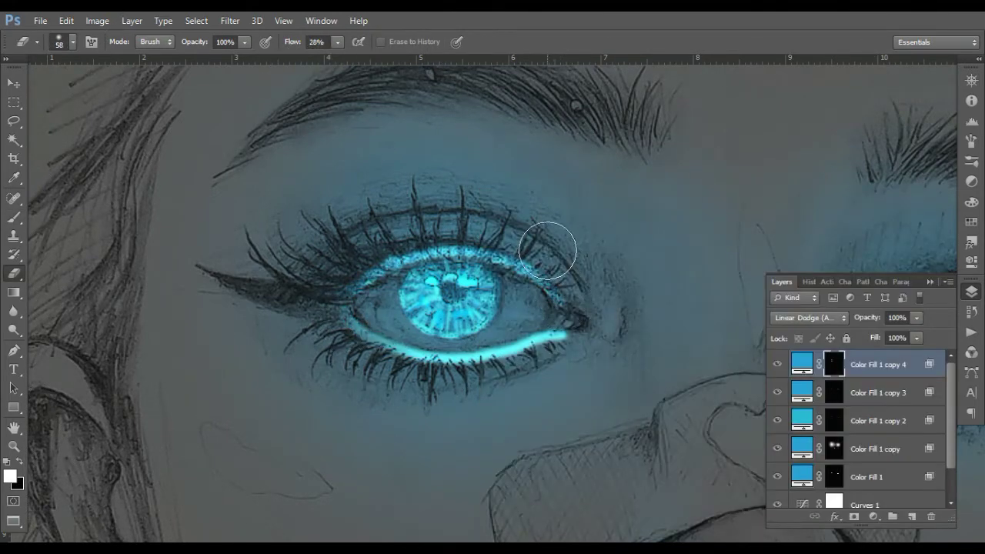
{"action": "left_click_drag", "start_coordinate": [550, 247], "coordinate": [531, 342]}
{"action": "key", "text": "bracketleft"}
{"action": "key", "text": "bracketleft"}
{"action": "key", "text": "bracketleft"}
{"action": "mouse_move", "coordinate": [397, 247]}
{"action": "left_mouse_down"}
{"action": "mouse_move", "coordinate": [426, 237]}
{"action": "mouse_move", "coordinate": [493, 246]}
{"action": "mouse_move", "coordinate": [532, 277]}
{"action": "left_mouse_up"}
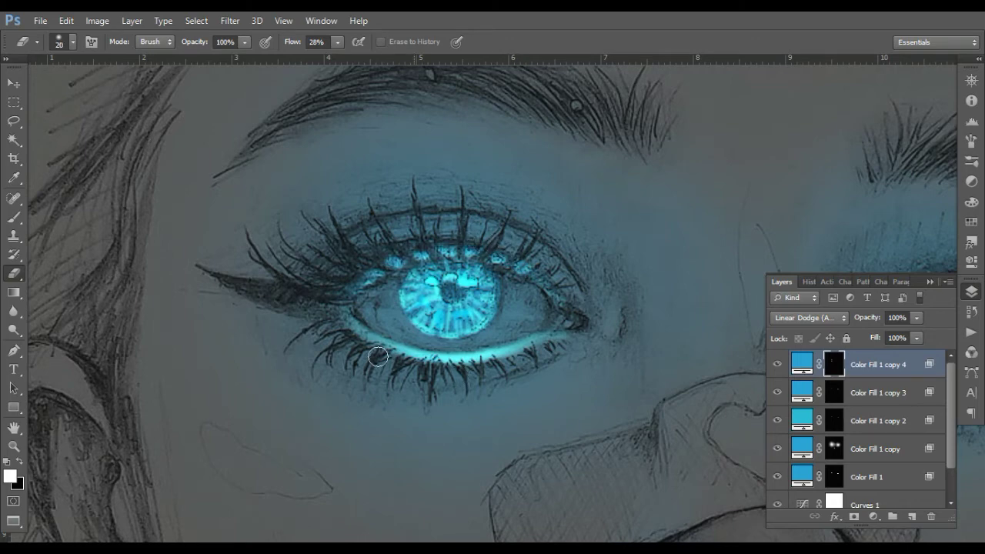
{"action": "left_click_drag", "start_coordinate": [377, 352], "coordinate": [508, 355]}
Paint cyan glow lines along the right eye's lower lid and inner upper eyelid.
{"action": "left_click_drag", "start_coordinate": [664, 347], "coordinate": [208, 331]}
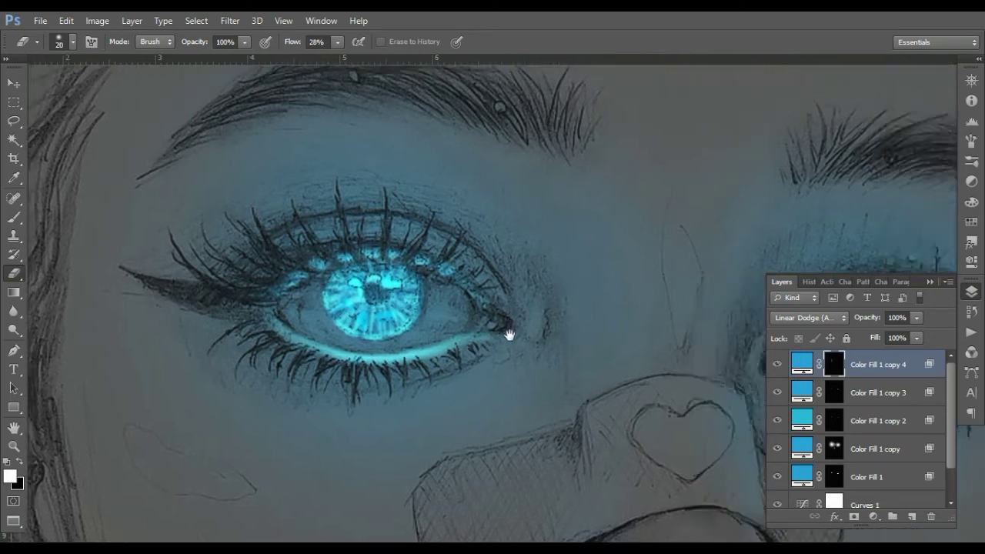
{"action": "key", "text": "b"}
{"action": "mouse_move", "coordinate": [418, 348]}
{"action": "left_mouse_down"}
{"action": "mouse_move", "coordinate": [554, 364]}
{"action": "mouse_move", "coordinate": [585, 340]}
{"action": "left_mouse_up"}
{"action": "mouse_move", "coordinate": [402, 308]}
{"action": "left_mouse_down"}
{"action": "mouse_move", "coordinate": [432, 299]}
{"action": "mouse_move", "coordinate": [588, 314]}
{"action": "left_mouse_up"}
Erase stray glow at the right eye's outer corner and along the top of the iris.
{"action": "key", "text": "e"}
{"action": "key", "text": "bracketright"}
{"action": "key", "text": "bracketright"}
{"action": "key", "text": "bracketright"}
{"action": "left_click_drag", "start_coordinate": [587, 315], "coordinate": [592, 360]}
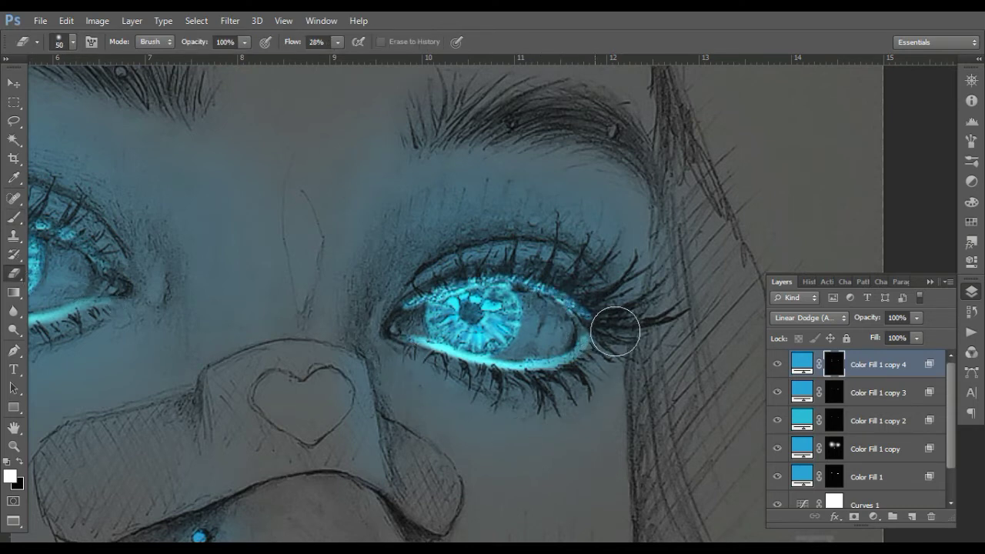
{"action": "key", "text": "bracketleft"}
{"action": "key", "text": "bracketleft"}
{"action": "key", "text": "bracketleft"}
{"action": "left_click_drag", "start_coordinate": [442, 283], "coordinate": [576, 303]}
{"action": "key", "text": "bracketright"}
{"action": "key", "text": "bracketright"}
{"action": "key", "text": "bracketright"}
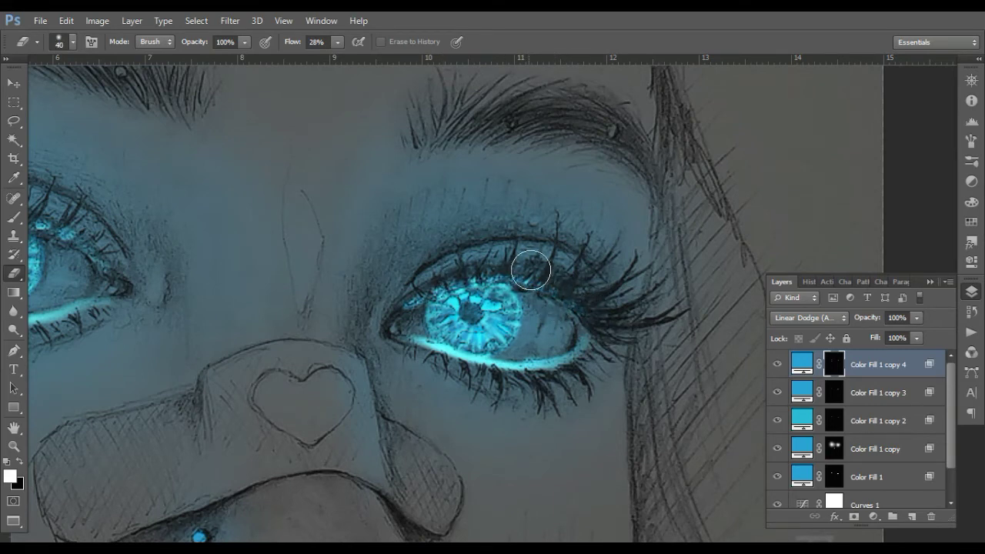
Paint cyan glow lines along the bandage's top, right, left and top-left edges.
{"action": "left_click", "coordinate": [9, 218]}
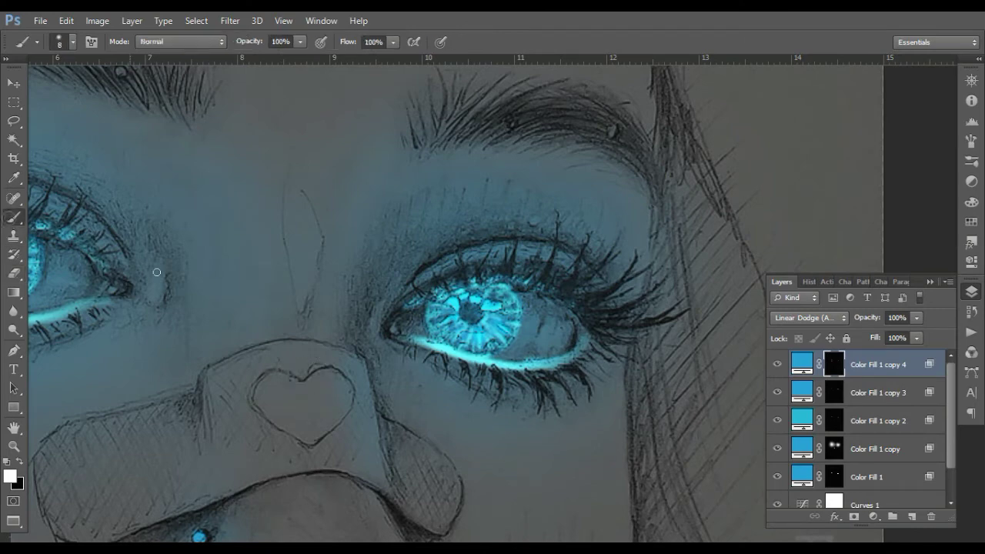
{"action": "mouse_move", "coordinate": [363, 365]}
{"action": "left_mouse_down"}
{"action": "mouse_move", "coordinate": [339, 354]}
{"action": "mouse_move", "coordinate": [379, 455]}
{"action": "left_mouse_up"}
{"action": "mouse_move", "coordinate": [381, 417]}
{"action": "left_mouse_down"}
{"action": "mouse_move", "coordinate": [457, 471]}
{"action": "mouse_move", "coordinate": [512, 345]}
{"action": "left_mouse_up"}
{"action": "mouse_move", "coordinate": [296, 219]}
{"action": "left_mouse_down"}
{"action": "mouse_move", "coordinate": [302, 265]}
{"action": "mouse_move", "coordinate": [346, 204]}
{"action": "left_mouse_up"}
{"action": "left_click_drag", "start_coordinate": [266, 248], "coordinate": [132, 336]}
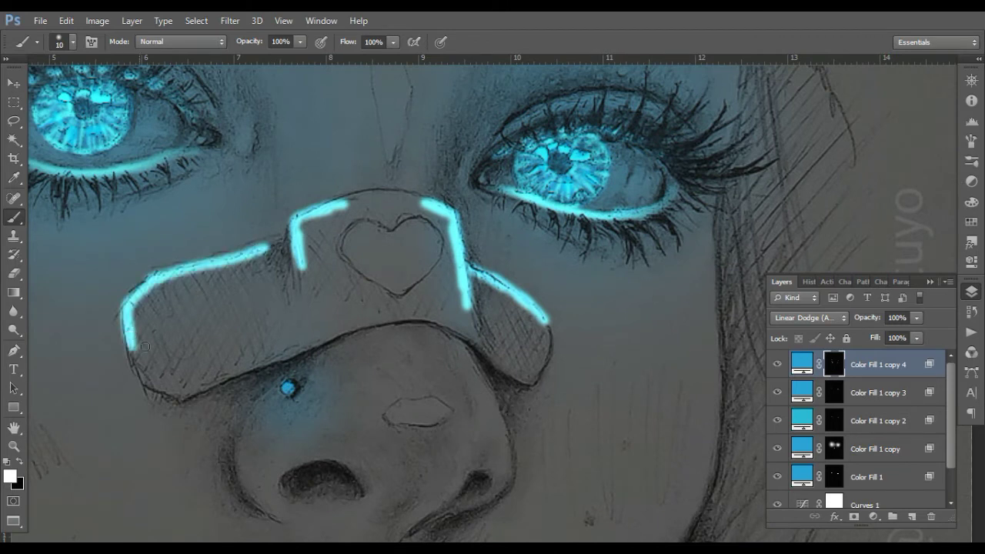
With a bigger brush, paint glow down the nose's right side, below the bandage and on the left nostril.
{"action": "key", "text": "bracketright"}
{"action": "key", "text": "bracketright"}
{"action": "key", "text": "bracketright"}
{"action": "left_click_drag", "start_coordinate": [463, 381], "coordinate": [493, 477]}
{"action": "left_click_drag", "start_coordinate": [389, 415], "coordinate": [448, 330]}
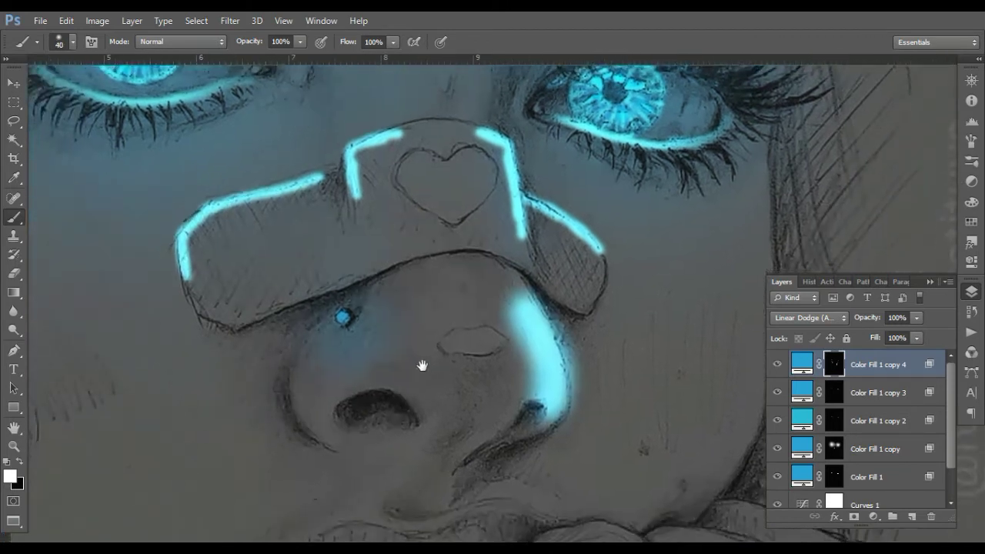
{"action": "left_click_drag", "start_coordinate": [385, 249], "coordinate": [387, 333]}
{"action": "mouse_move", "coordinate": [322, 317]}
{"action": "left_mouse_down"}
{"action": "mouse_move", "coordinate": [312, 377]}
{"action": "mouse_move", "coordinate": [373, 347]}
{"action": "left_mouse_up"}
Paint glow over the fingertip arc and the finger's upper edge, then trim part of it.
{"action": "left_click_drag", "start_coordinate": [435, 425], "coordinate": [282, 266]}
{"action": "left_click_drag", "start_coordinate": [420, 360], "coordinate": [512, 406]}
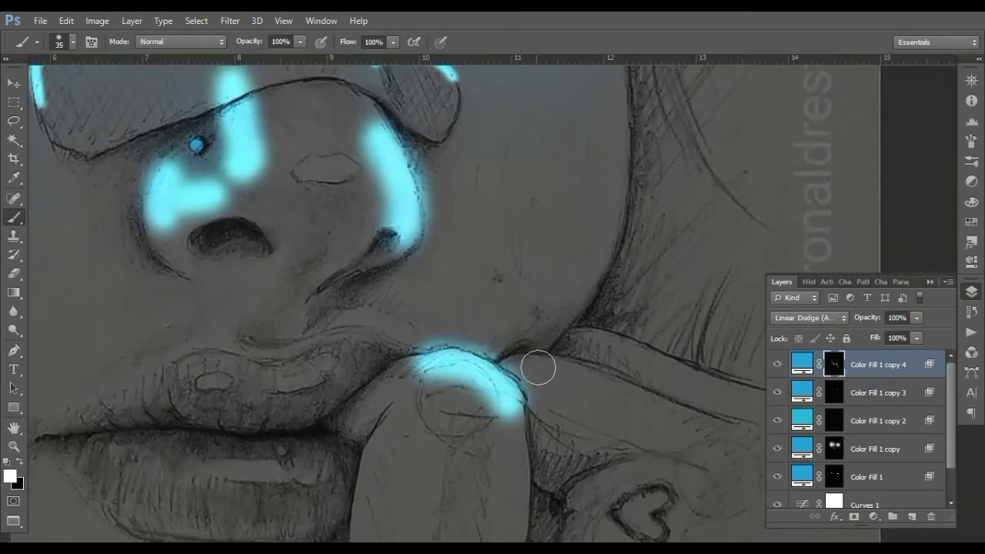
{"action": "left_click_drag", "start_coordinate": [531, 359], "coordinate": [719, 435]}
{"action": "key", "text": "e"}
{"action": "left_click_drag", "start_coordinate": [596, 341], "coordinate": [720, 408]}
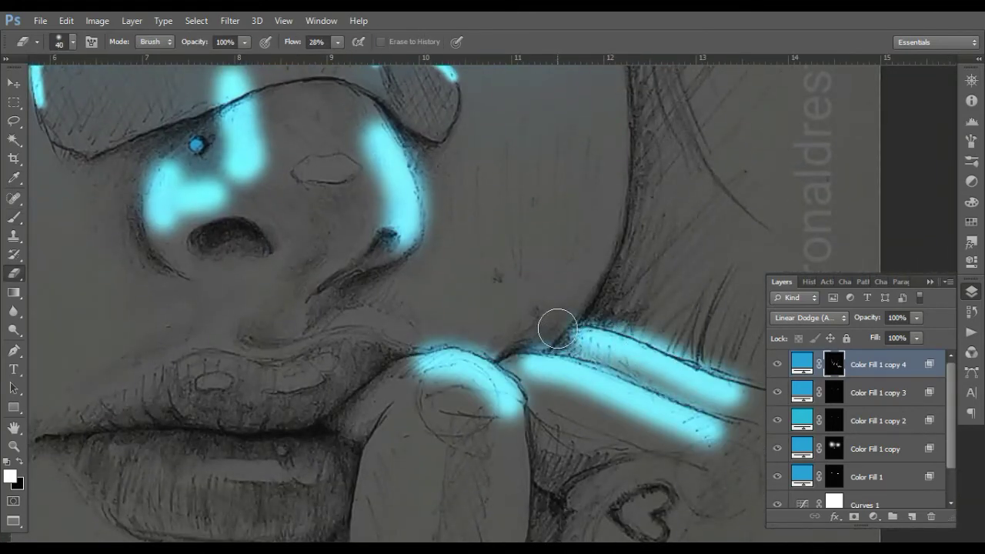
Erase excess finger glow with a size-13, 100%-flow eraser along the upper edge and between the bands.
{"action": "right_click", "coordinate": [554, 330]}
{"action": "left_click_drag", "start_coordinate": [560, 225], "coordinate": [553, 225]}
{"action": "left_click", "coordinate": [542, 160]}
{"action": "left_click_drag", "start_coordinate": [731, 378], "coordinate": [715, 359]}
{"action": "key", "text": "bracketright"}
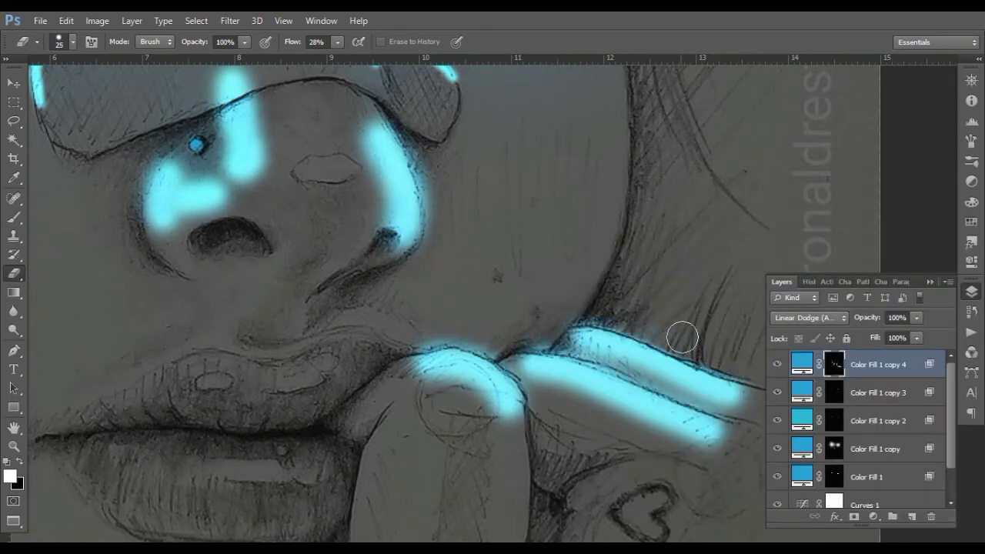
{"action": "key", "text": "shift+0"}
{"action": "mouse_move", "coordinate": [720, 358]}
{"action": "left_mouse_down"}
{"action": "mouse_move", "coordinate": [567, 314]}
{"action": "mouse_move", "coordinate": [487, 341]}
{"action": "mouse_move", "coordinate": [495, 350]}
{"action": "mouse_move", "coordinate": [419, 342]}
{"action": "left_mouse_up"}
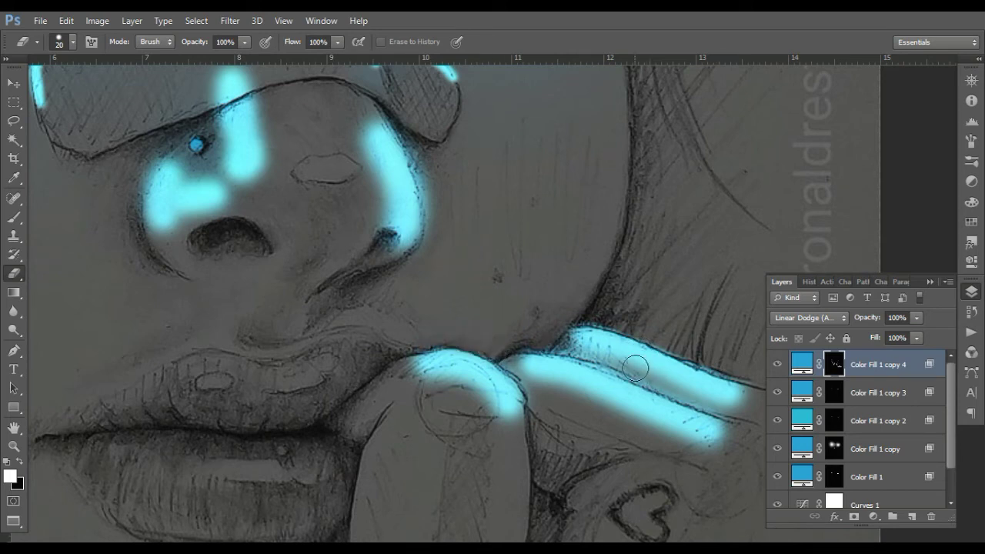
{"action": "key", "text": "bracketleft"}
{"action": "left_click_drag", "start_coordinate": [700, 410], "coordinate": [598, 362]}
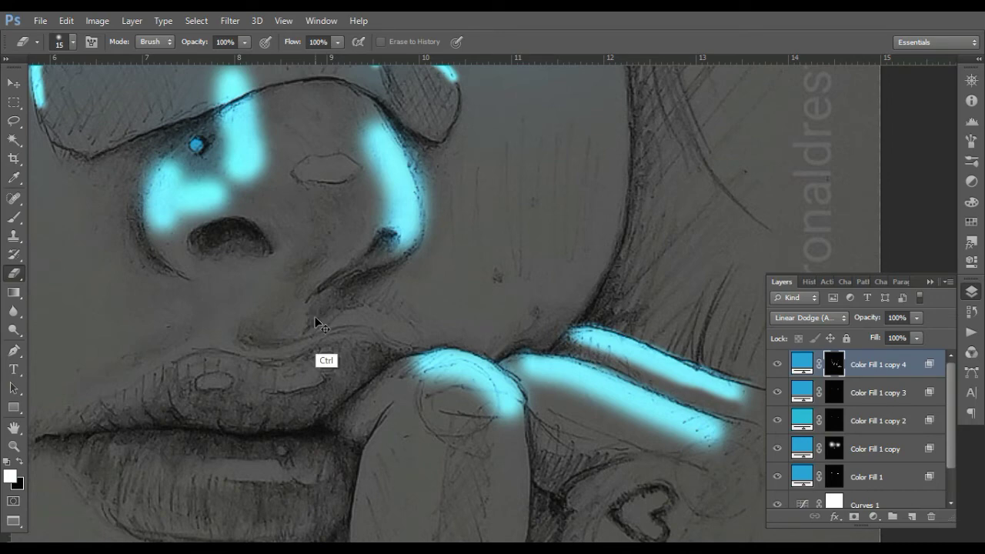
{"action": "scroll", "coordinate": [431, 374], "scroll_direction": "down", "scroll_amount": 3}
{"action": "key", "text": "bracketright"}
{"action": "key", "text": "bracketright"}
{"action": "key", "text": "bracketright"}
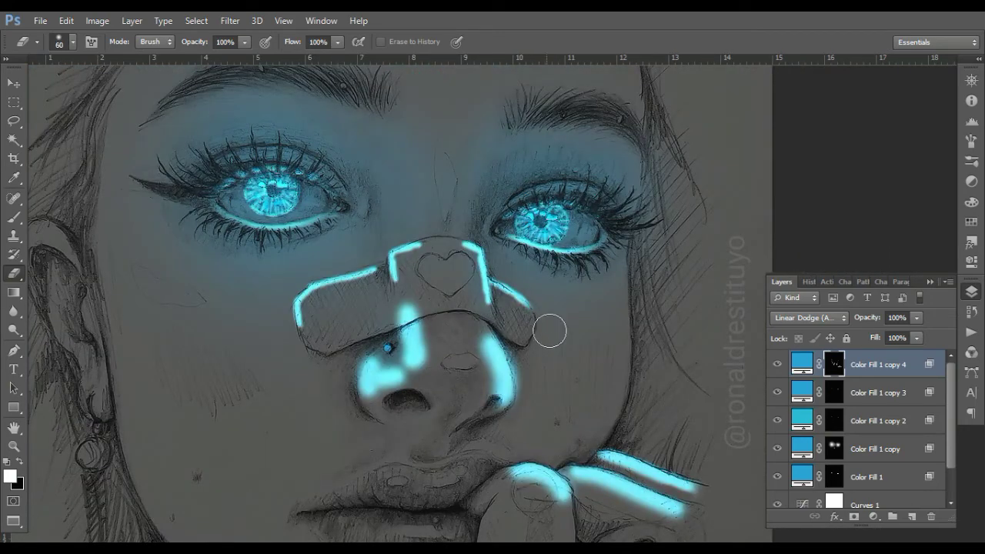
At 26% eraser flow, lightly fade glow over the bandage heart, its top-left edge and the central nose stripe.
{"action": "left_click", "coordinate": [337, 42]}
{"action": "left_click_drag", "start_coordinate": [326, 59], "coordinate": [283, 59]}
{"action": "key", "text": "bracketleft"}
{"action": "key", "text": "bracketleft"}
{"action": "key", "text": "bracketleft"}
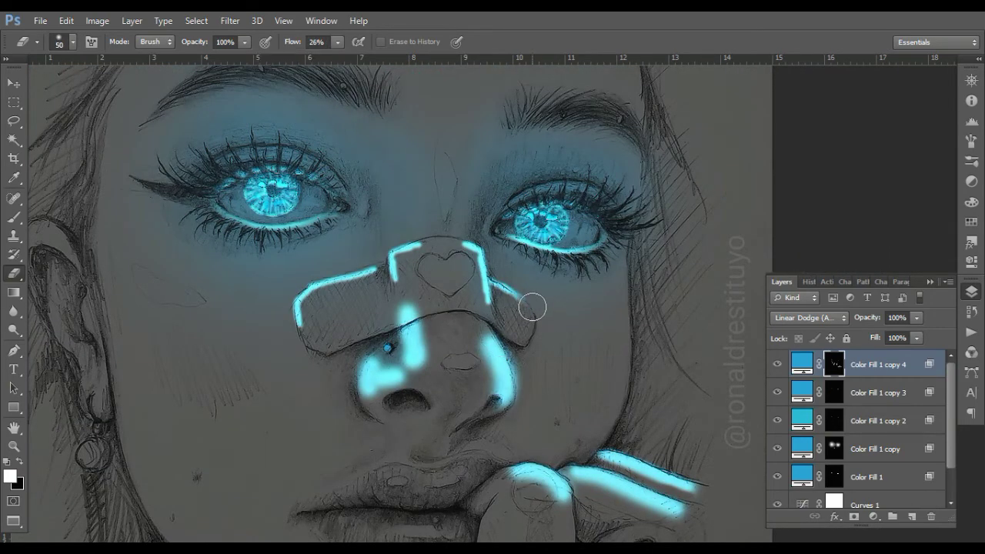
{"action": "mouse_move", "coordinate": [465, 274]}
{"action": "left_mouse_down"}
{"action": "mouse_move", "coordinate": [455, 251]}
{"action": "mouse_move", "coordinate": [346, 278]}
{"action": "mouse_move", "coordinate": [297, 341]}
{"action": "mouse_move", "coordinate": [286, 318]}
{"action": "left_mouse_up"}
{"action": "key", "text": "bracketright"}
{"action": "key", "text": "bracketright"}
{"action": "key", "text": "bracketright"}
{"action": "mouse_move", "coordinate": [358, 403]}
{"action": "left_mouse_down"}
{"action": "mouse_move", "coordinate": [371, 379]}
{"action": "mouse_move", "coordinate": [385, 407]}
{"action": "mouse_move", "coordinate": [398, 408]}
{"action": "mouse_move", "coordinate": [379, 406]}
{"action": "left_mouse_up"}
{"action": "key", "text": "bracketleft"}
{"action": "key", "text": "bracketleft"}
{"action": "key", "text": "ctrl+z"}
{"action": "key", "text": "bracketright"}
{"action": "key", "text": "bracketright"}
{"action": "left_click_drag", "start_coordinate": [428, 367], "coordinate": [418, 303]}
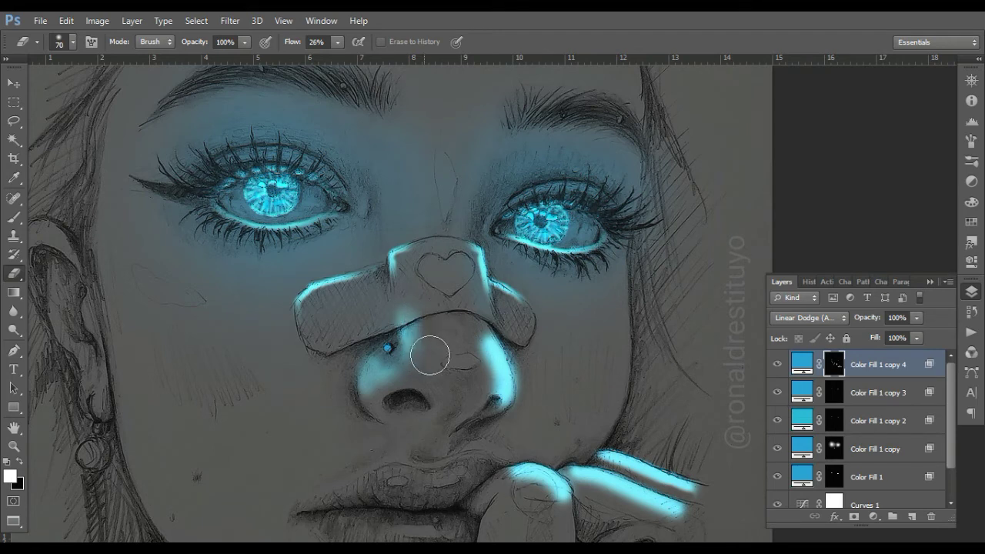
Erase the glow along the nose's right side and the right ends of the finger stripes.
{"action": "key", "text": "bracketleft"}
{"action": "key", "text": "bracketleft"}
{"action": "key", "text": "bracketleft"}
{"action": "key", "text": "bracketleft"}
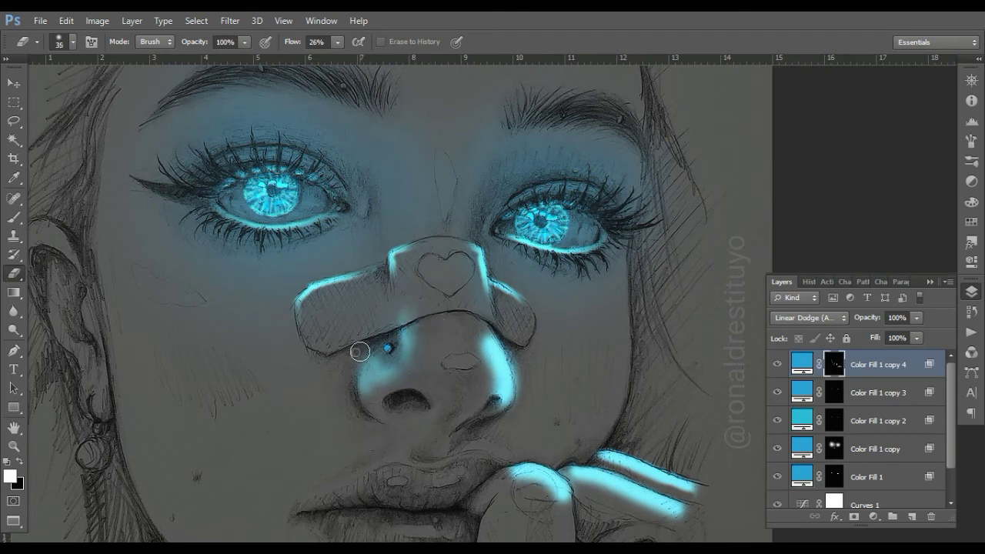
{"action": "key", "text": "bracketright"}
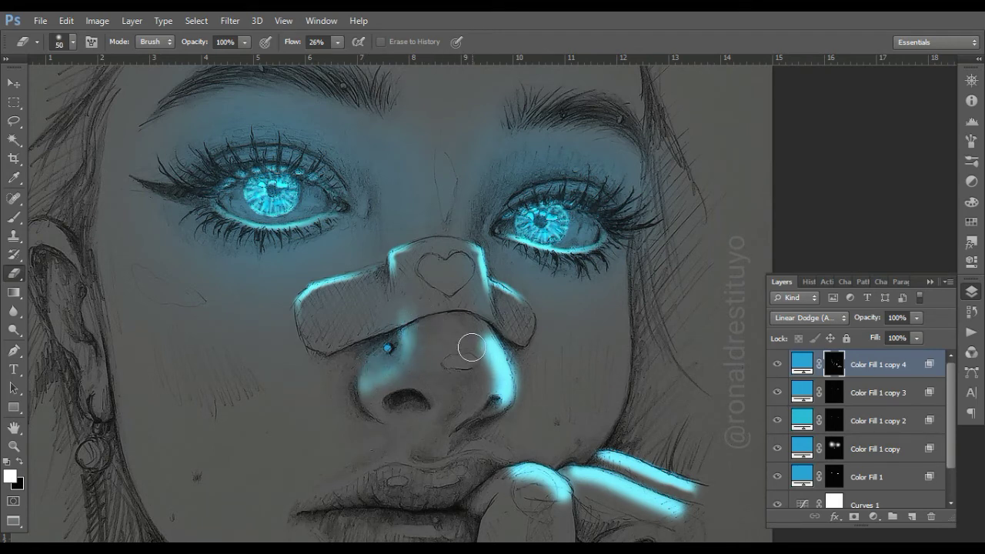
{"action": "left_click_drag", "start_coordinate": [517, 383], "coordinate": [486, 393]}
{"action": "key", "text": "bracketright"}
{"action": "key", "text": "bracketright"}
{"action": "key", "text": "bracketright"}
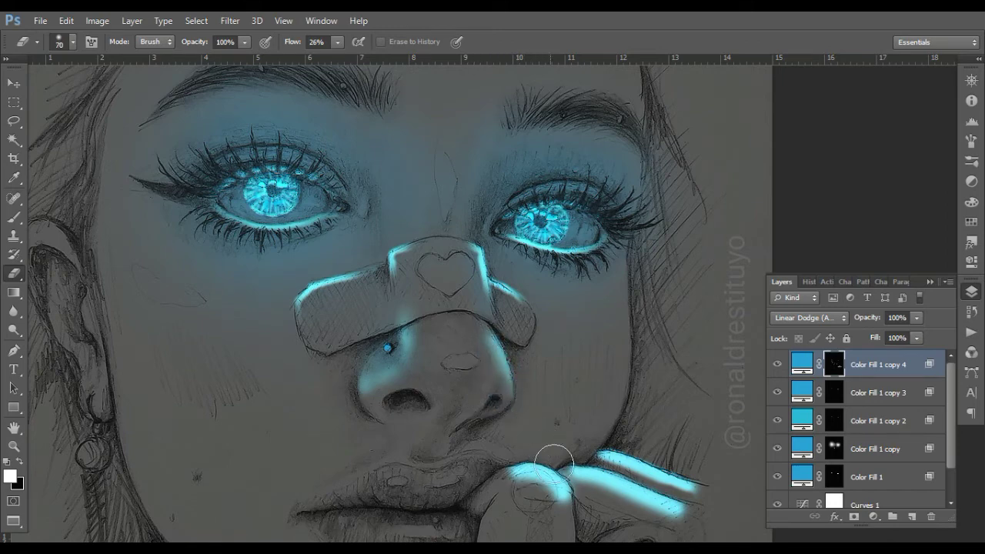
{"action": "left_click_drag", "start_coordinate": [671, 500], "coordinate": [572, 404]}
{"action": "mouse_move", "coordinate": [508, 396]}
{"action": "left_mouse_down"}
{"action": "mouse_move", "coordinate": [567, 429]}
{"action": "mouse_move", "coordinate": [473, 395]}
{"action": "mouse_move", "coordinate": [572, 418]}
{"action": "mouse_move", "coordinate": [573, 385]}
{"action": "left_mouse_up"}
{"action": "left_click", "coordinate": [580, 382]}
{"action": "left_click", "coordinate": [337, 42]}
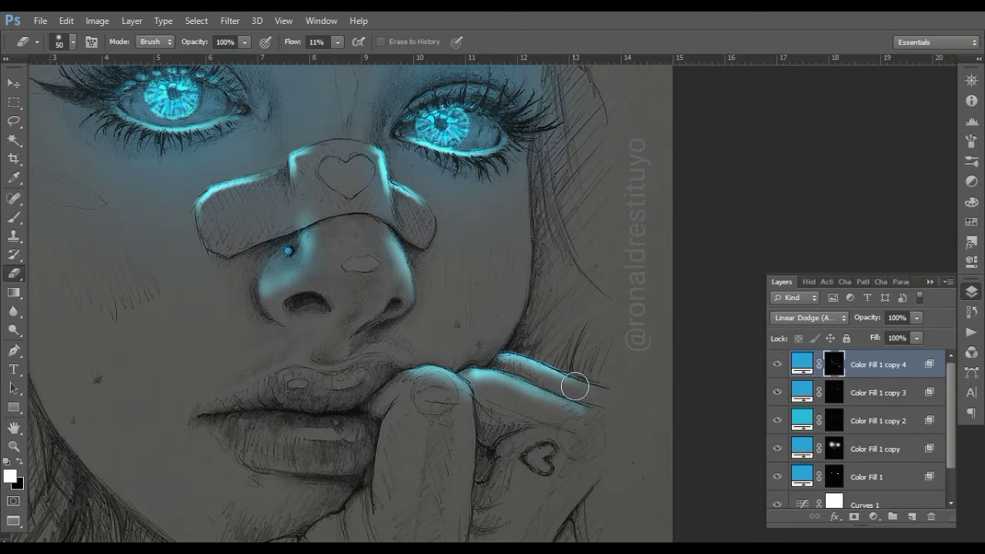
Zoom out and erase leftover glow from the bandage's left edge and nose with a large 11%-flow eraser.
{"action": "key", "text": "ctrl+minus"}
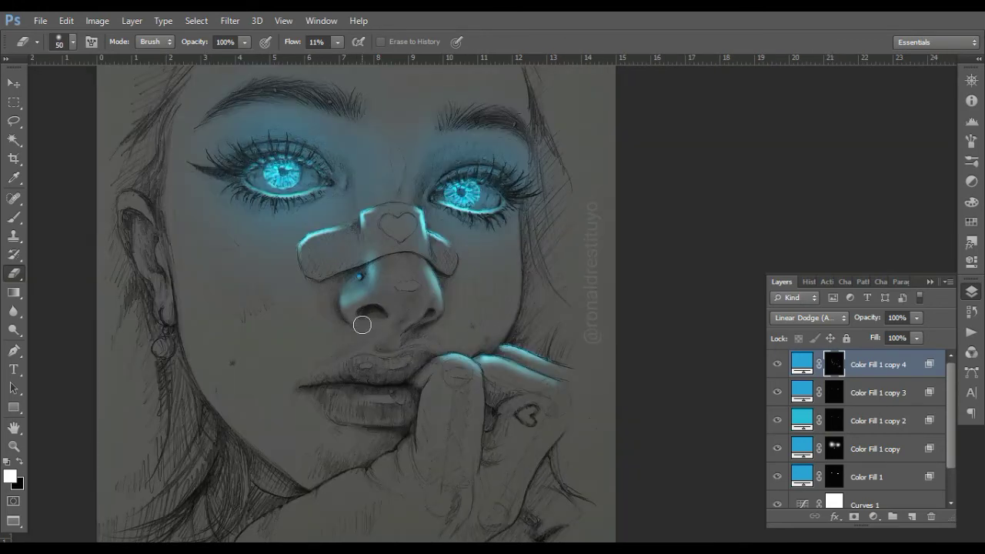
{"action": "key", "text": "bracketright"}
{"action": "key", "text": "bracketright"}
{"action": "key", "text": "bracketright"}
{"action": "key", "text": "bracketright"}
{"action": "key", "text": "bracketright"}
{"action": "key", "text": "bracketright"}
{"action": "key", "text": "bracketleft"}
{"action": "key", "text": "bracketleft"}
{"action": "mouse_move", "coordinate": [338, 312]}
{"action": "left_mouse_down"}
{"action": "mouse_move", "coordinate": [352, 292]}
{"action": "mouse_move", "coordinate": [407, 269]}
{"action": "left_mouse_up"}
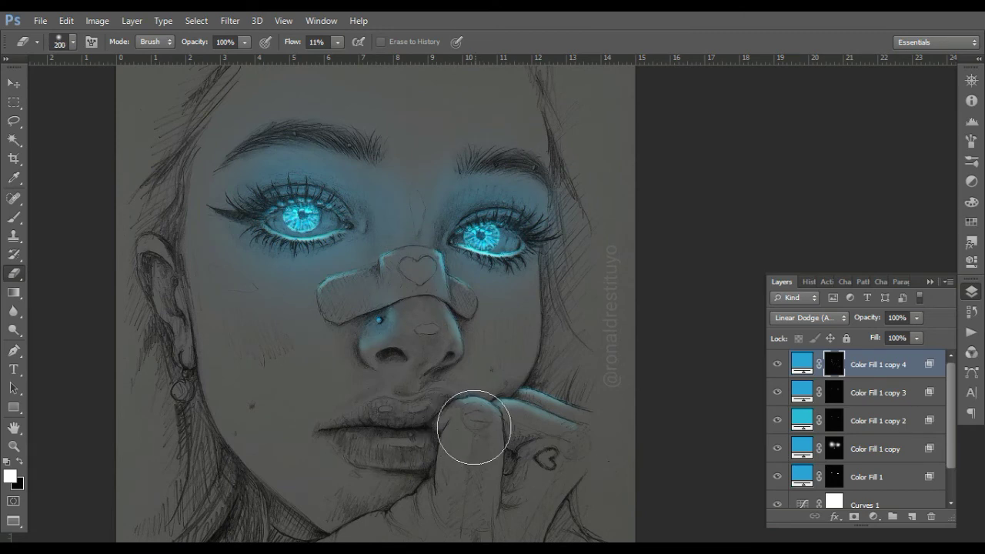
{"action": "left_click", "coordinate": [14, 84]}
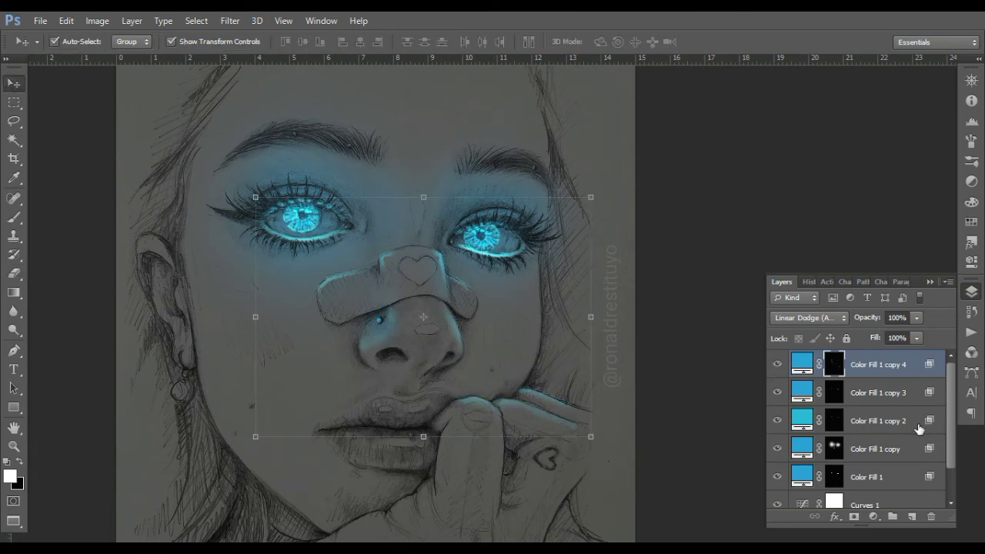
Duplicate the glow fill as Color Fill 1 copy 5, delete its copied mask and add a fresh mask.
{"action": "key", "text": "b"}
{"action": "key", "text": "e"}
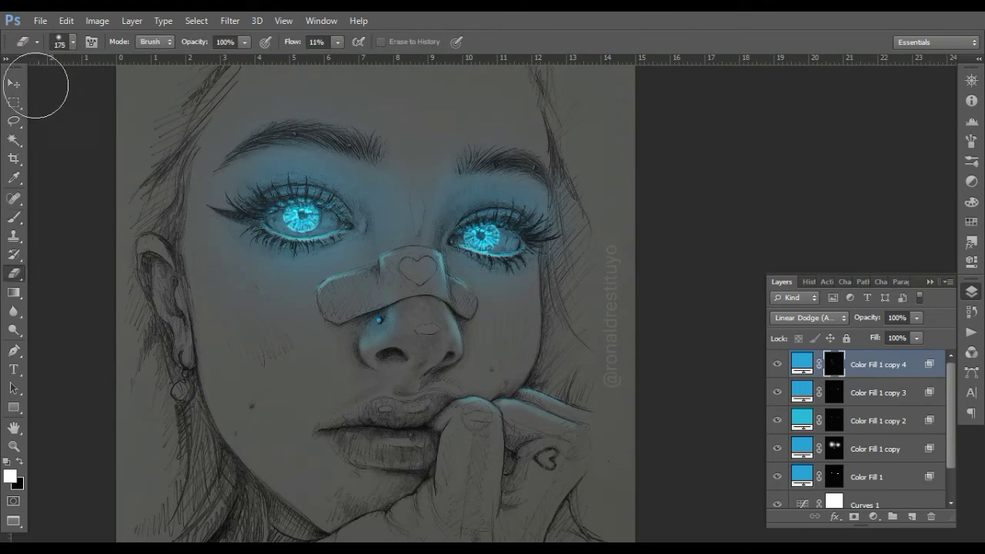
{"action": "left_click", "coordinate": [14, 83]}
{"action": "key", "text": "ctrl+j"}
{"action": "key", "text": "Delete"}
{"action": "left_click", "coordinate": [459, 226]}
{"action": "left_click", "coordinate": [853, 516], "text": "alt"}
Black out the new mask, set a 1 px brush and zoom to the right eye and eyebrow.
{"action": "key", "text": "b"}
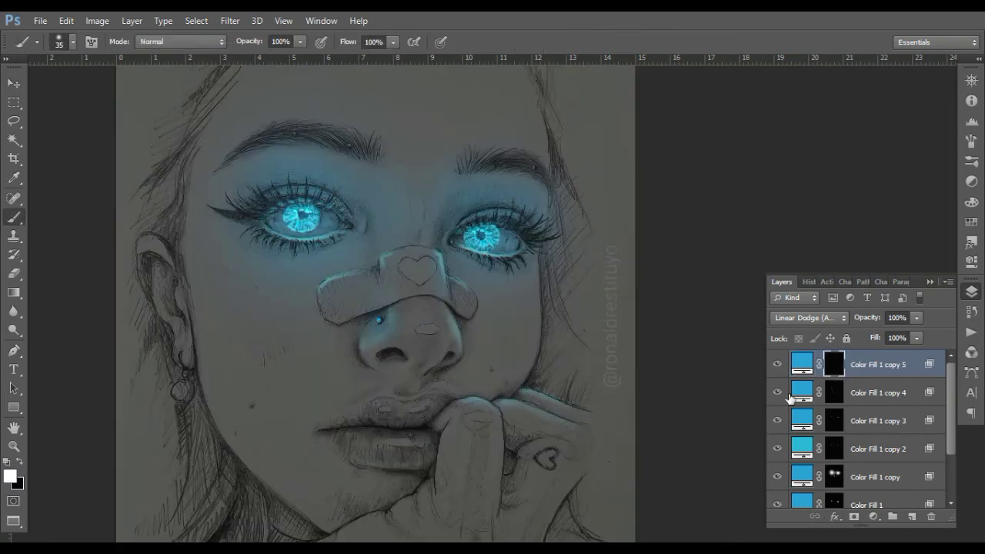
{"action": "right_click", "coordinate": [432, 214]}
{"action": "left_click_drag", "start_coordinate": [441, 209], "coordinate": [415, 210]}
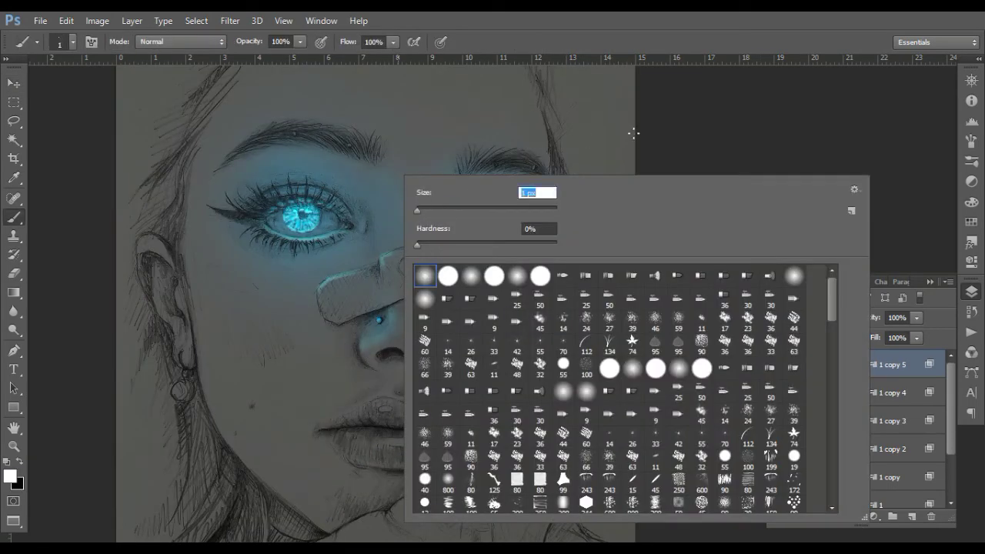
{"action": "key", "text": "Return"}
{"action": "key", "text": "ctrl+plus"}
{"action": "key", "text": "ctrl+plus"}
{"action": "key", "text": "ctrl+plus"}
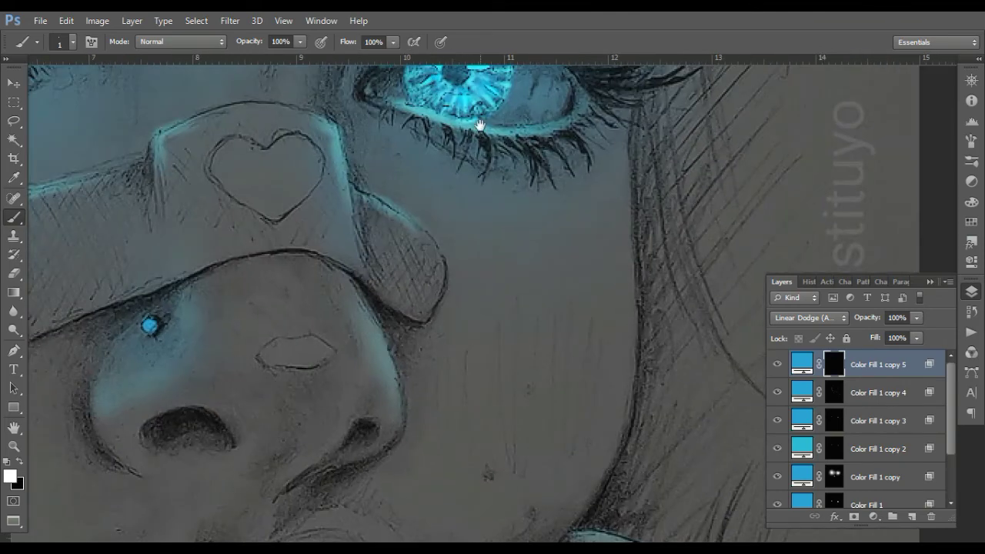
{"action": "left_click_drag", "start_coordinate": [478, 124], "coordinate": [487, 444]}
Paint thin glow strands on the right eye's outer lashes and eyebrow hairs, then erase a stray mark.
{"action": "left_click_drag", "start_coordinate": [608, 446], "coordinate": [643, 437]}
{"action": "left_click_drag", "start_coordinate": [608, 450], "coordinate": [623, 466]}
{"action": "left_click_drag", "start_coordinate": [471, 203], "coordinate": [522, 179]}
{"action": "left_click_drag", "start_coordinate": [556, 209], "coordinate": [619, 205]}
{"action": "mouse_move", "coordinate": [600, 220]}
{"action": "left_mouse_down"}
{"action": "mouse_move", "coordinate": [655, 235]}
{"action": "mouse_move", "coordinate": [687, 410]}
{"action": "mouse_move", "coordinate": [678, 540]}
{"action": "left_mouse_up"}
{"action": "key", "text": "e"}
{"action": "key", "text": "bracketleft"}
{"action": "key", "text": "bracketleft"}
{"action": "key", "text": "bracketleft"}
{"action": "left_click_drag", "start_coordinate": [337, 41], "coordinate": [341, 57]}
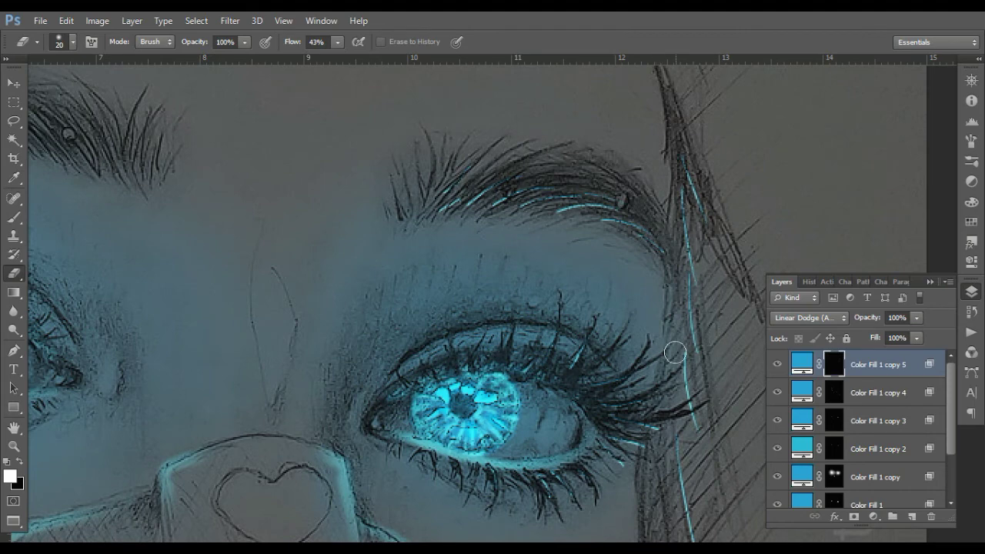
Paint glowing hair strokes along the left eyebrow.
{"action": "scroll", "coordinate": [613, 483], "scroll_direction": "down", "scroll_amount": 3}
{"action": "scroll", "coordinate": [500, 308], "scroll_direction": "down", "scroll_amount": 2}
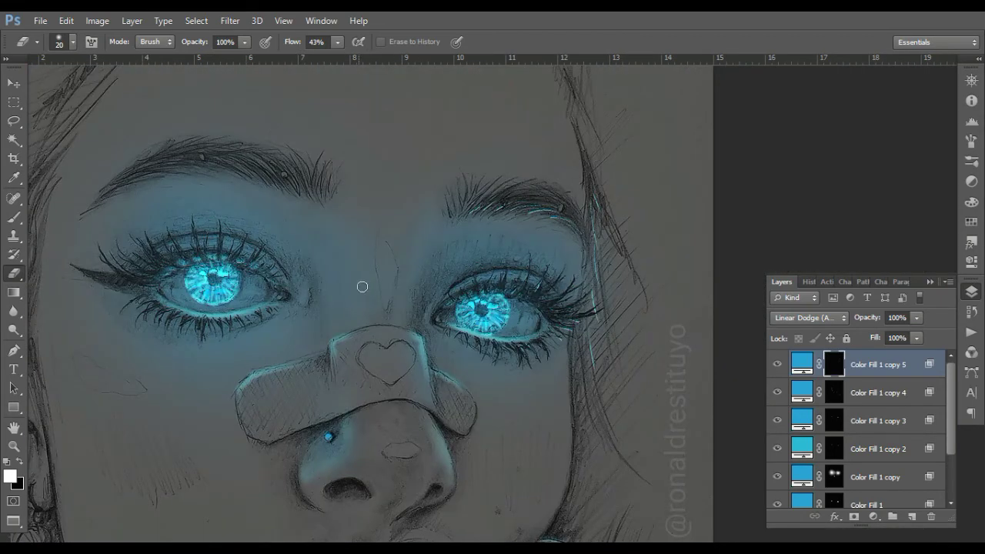
{"action": "left_click_drag", "start_coordinate": [358, 290], "coordinate": [541, 325]}
{"action": "key", "text": "b"}
{"action": "left_click_drag", "start_coordinate": [420, 195], "coordinate": [284, 230]}
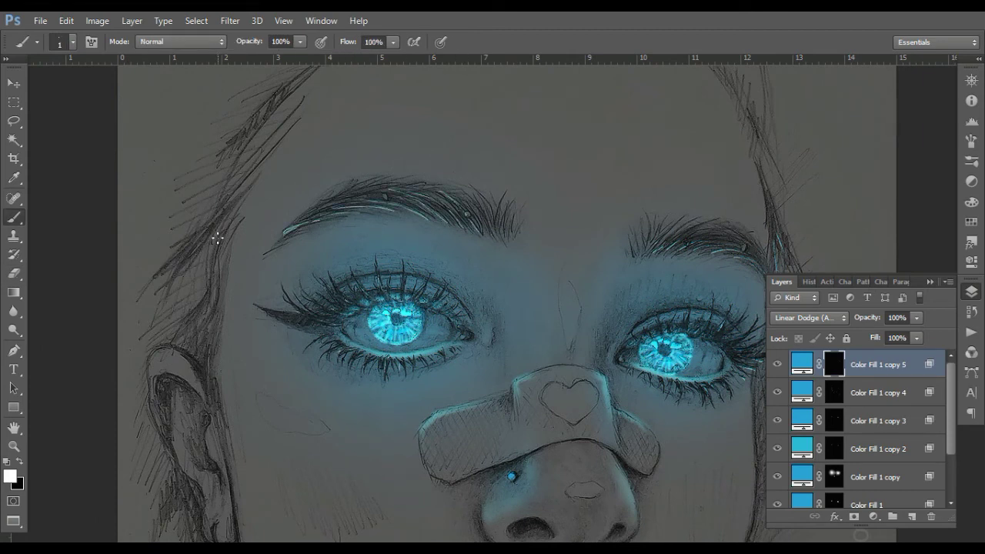
{"action": "key", "text": "e"}
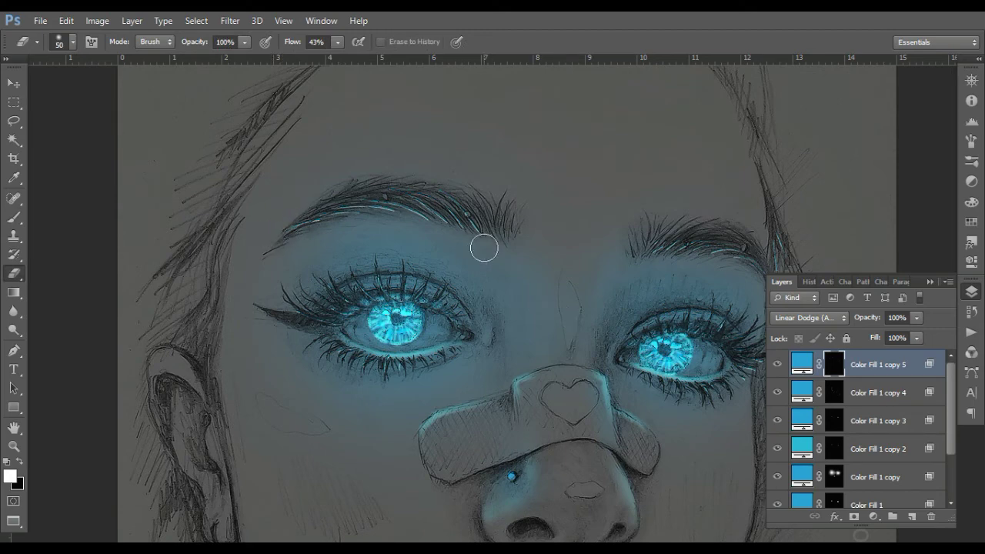
Lower the strand glow layer's opacity to 55% and reselect it.
{"action": "key", "text": "ctrl+minus"}
{"action": "key", "text": "v"}
{"action": "left_click", "coordinate": [917, 317]}
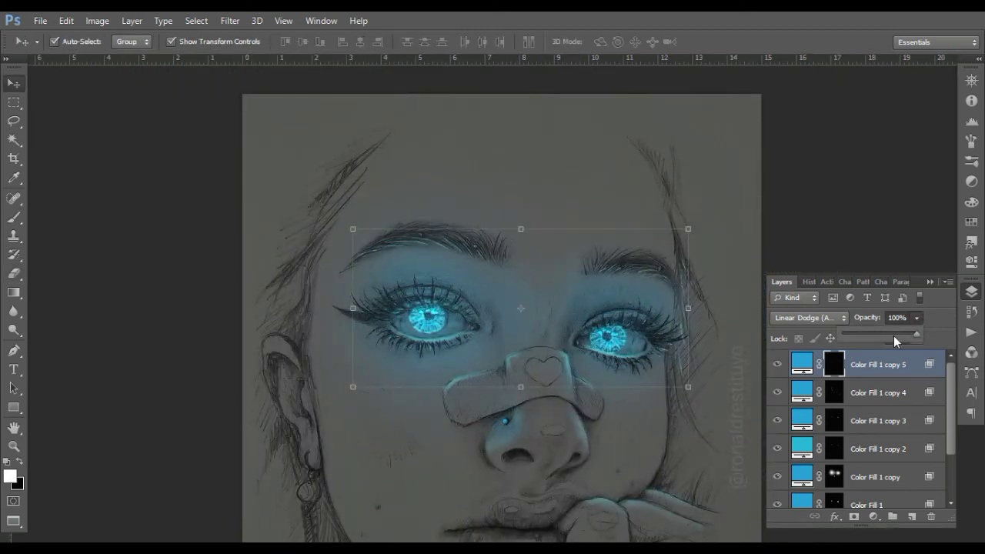
{"action": "left_click", "coordinate": [113, 190]}
{"action": "key", "text": "ctrl+minus"}
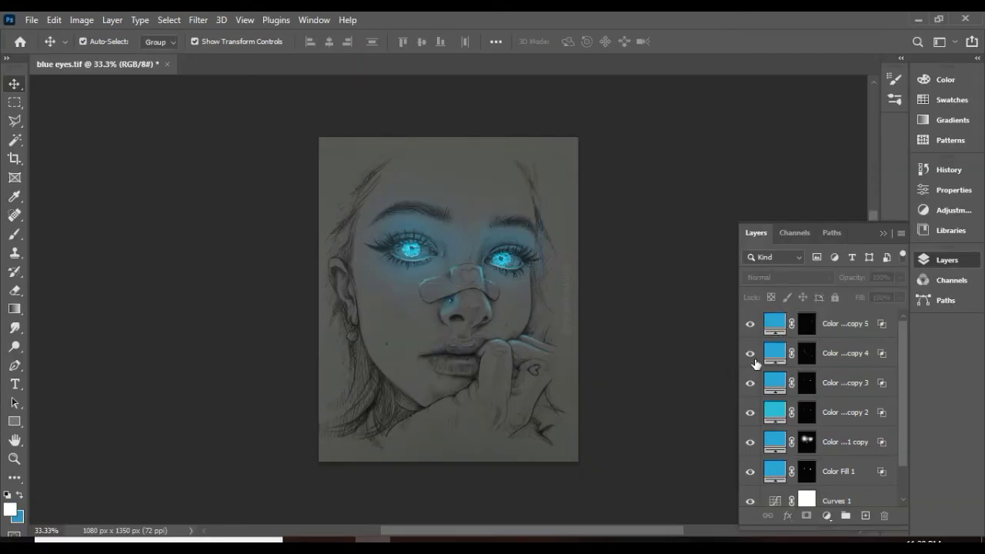
{"action": "left_click", "coordinate": [792, 336]}
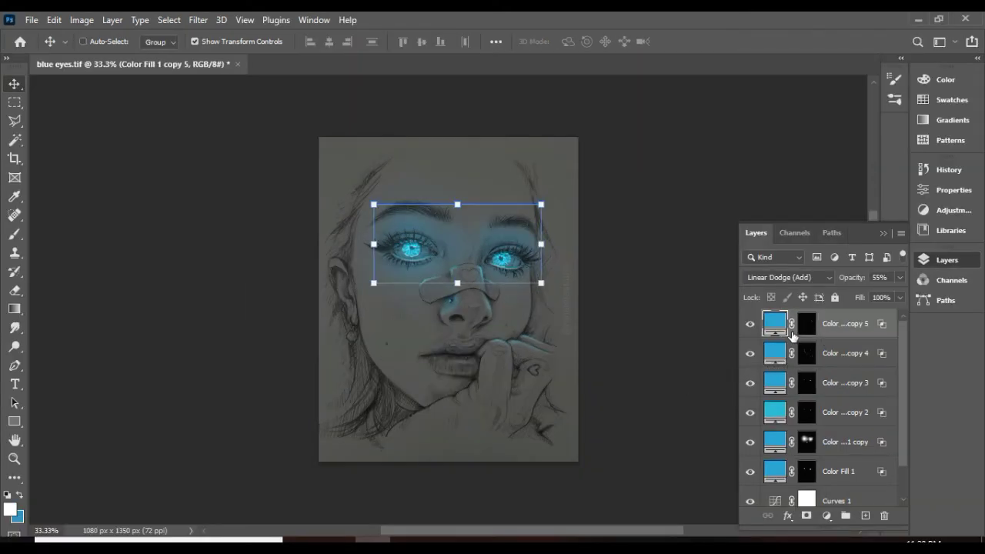
Stamp all visible layers into a merged Layer 1 and open the Camera Raw filter on it.
{"action": "key", "text": "ctrl+shift+alt+e"}
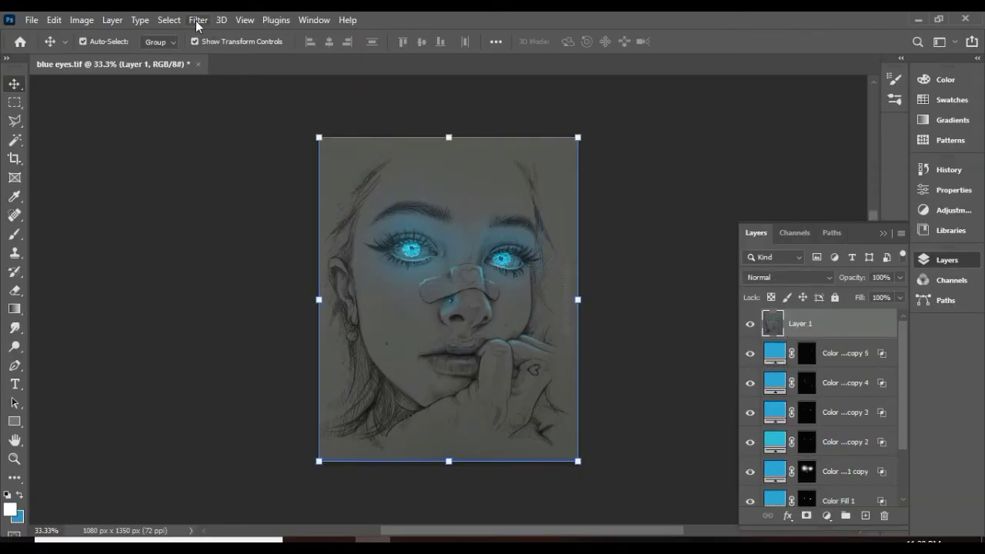
{"action": "left_click", "coordinate": [198, 20]}
{"action": "left_click", "coordinate": [217, 131]}
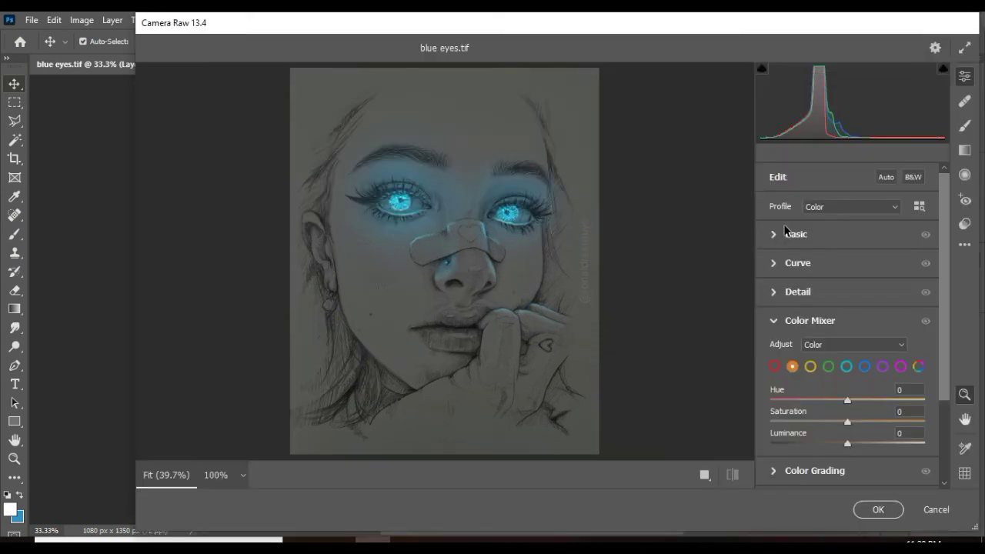
Set Camera Raw Basic: Temperature -10, Tint +6, Exposure +0.30, Shadows -45, Texture +14, Clarity +22, Vibrance +6.
{"action": "left_click", "coordinate": [792, 233]}
{"action": "mouse_move", "coordinate": [847, 232]}
{"action": "left_mouse_down"}
{"action": "mouse_move", "coordinate": [838, 232]}
{"action": "mouse_move", "coordinate": [851, 256]}
{"action": "left_mouse_up"}
{"action": "mouse_move", "coordinate": [847, 290]}
{"action": "left_mouse_down"}
{"action": "mouse_move", "coordinate": [838, 290]}
{"action": "mouse_move", "coordinate": [851, 290]}
{"action": "mouse_move", "coordinate": [840, 312]}
{"action": "left_mouse_up"}
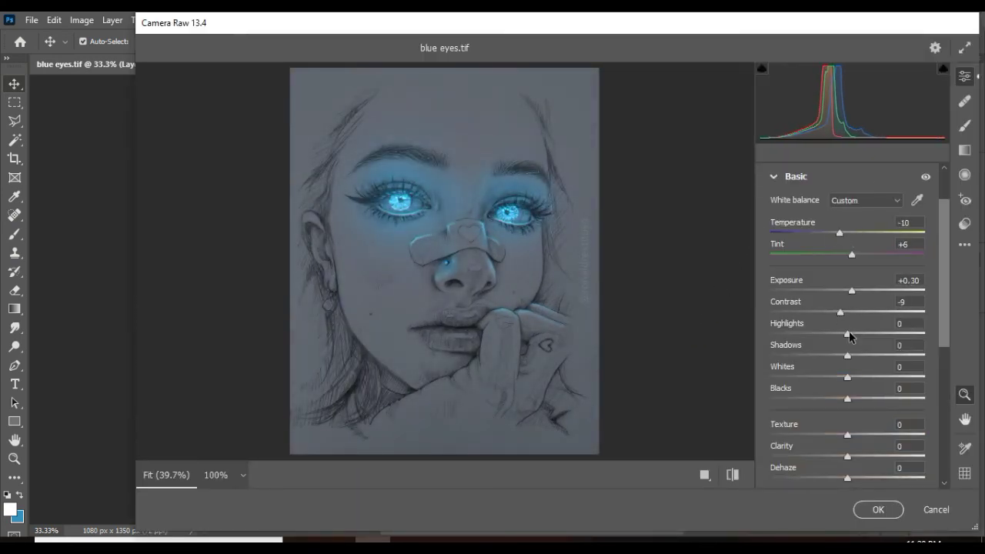
{"action": "left_click_drag", "start_coordinate": [841, 356], "coordinate": [812, 356]}
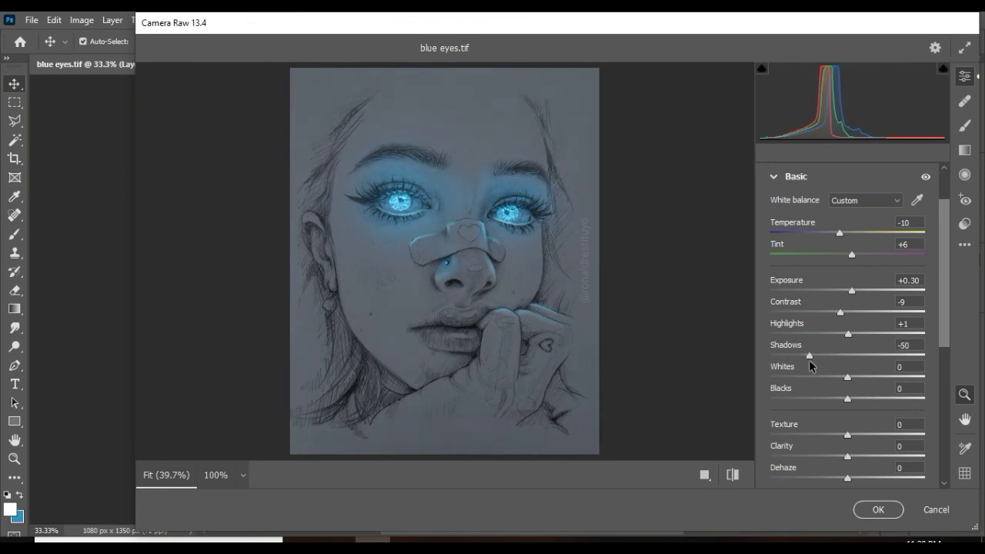
{"action": "scroll", "coordinate": [858, 341], "scroll_direction": "down", "scroll_amount": 3}
{"action": "left_click_drag", "start_coordinate": [847, 318], "coordinate": [858, 318]}
{"action": "left_click_drag", "start_coordinate": [847, 339], "coordinate": [864, 339]}
{"action": "left_click_drag", "start_coordinate": [847, 398], "coordinate": [851, 398]}
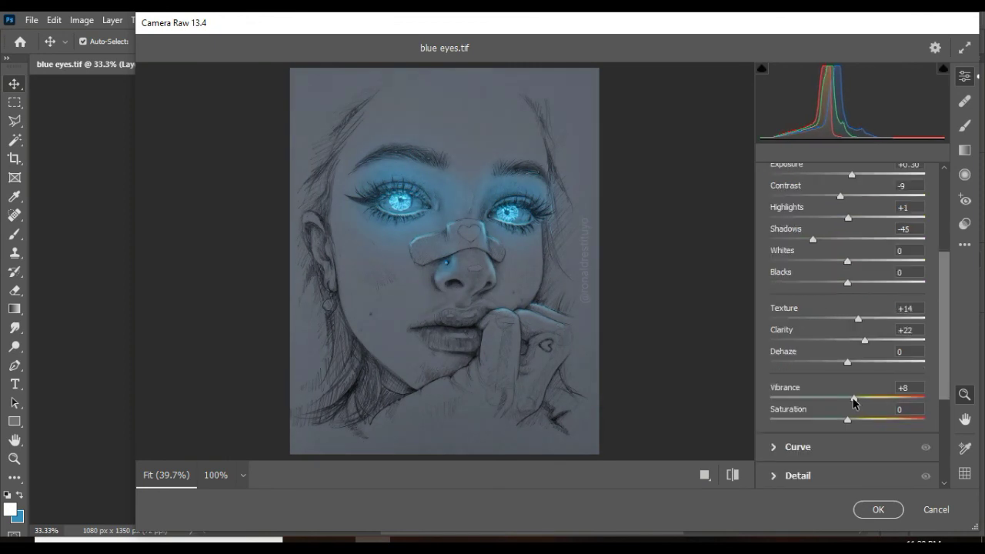
{"action": "scroll", "coordinate": [945, 408], "scroll_direction": "down", "scroll_amount": 3}
{"action": "scroll", "coordinate": [799, 413], "scroll_direction": "down", "scroll_amount": 2}
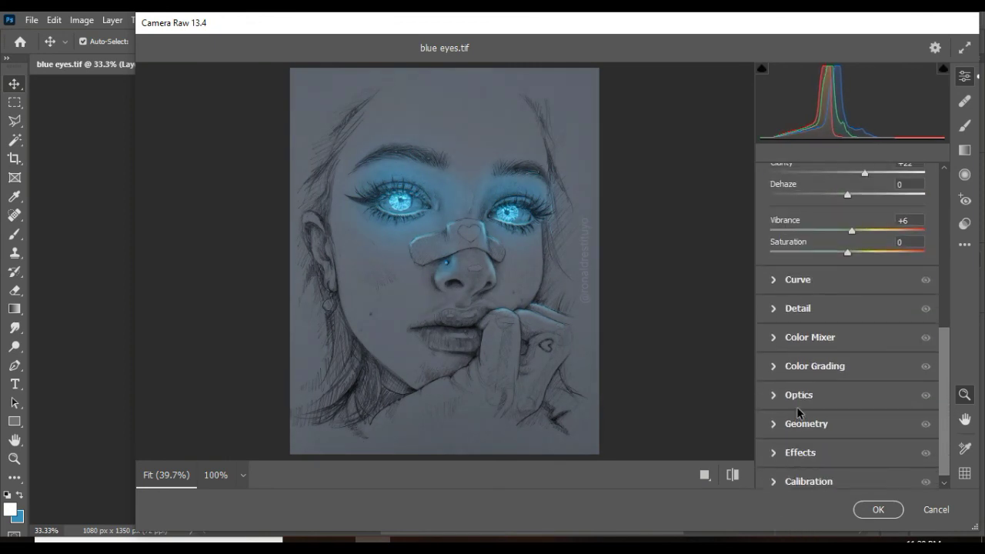
Set the Color Mixer Blues to Hue -8 and Saturation +6.
{"action": "left_click", "coordinate": [774, 343]}
{"action": "left_click", "coordinate": [864, 366]}
{"action": "left_click_drag", "start_coordinate": [847, 422], "coordinate": [854, 424]}
Tint the shadows slightly on the Color Grading shadows wheel.
{"action": "scroll", "coordinate": [804, 411], "scroll_direction": "down", "scroll_amount": 3}
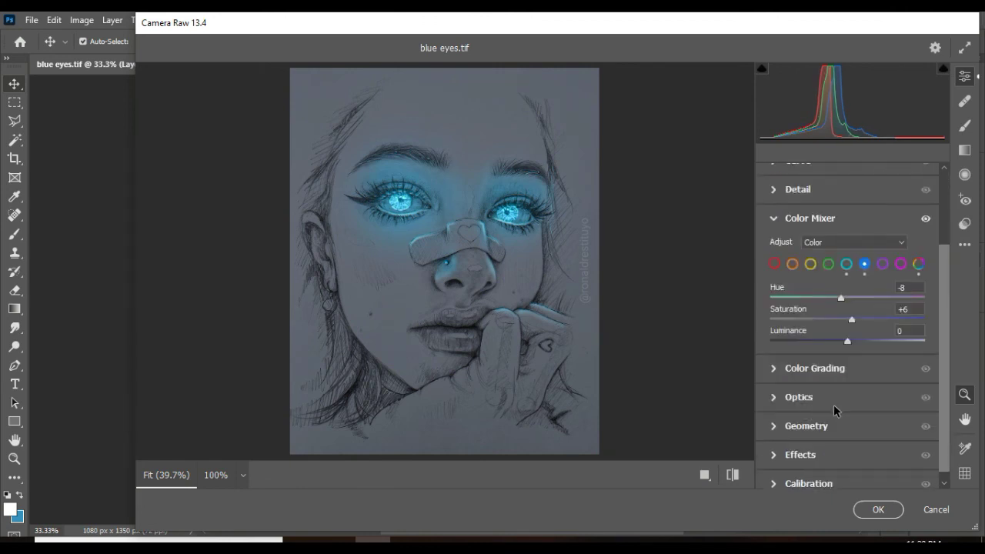
{"action": "scroll", "coordinate": [834, 408], "scroll_direction": "down", "scroll_amount": 1}
{"action": "left_click", "coordinate": [793, 358]}
{"action": "left_click_drag", "start_coordinate": [798, 396], "coordinate": [797, 400]}
{"action": "scroll", "coordinate": [770, 402], "scroll_direction": "down", "scroll_amount": 1}
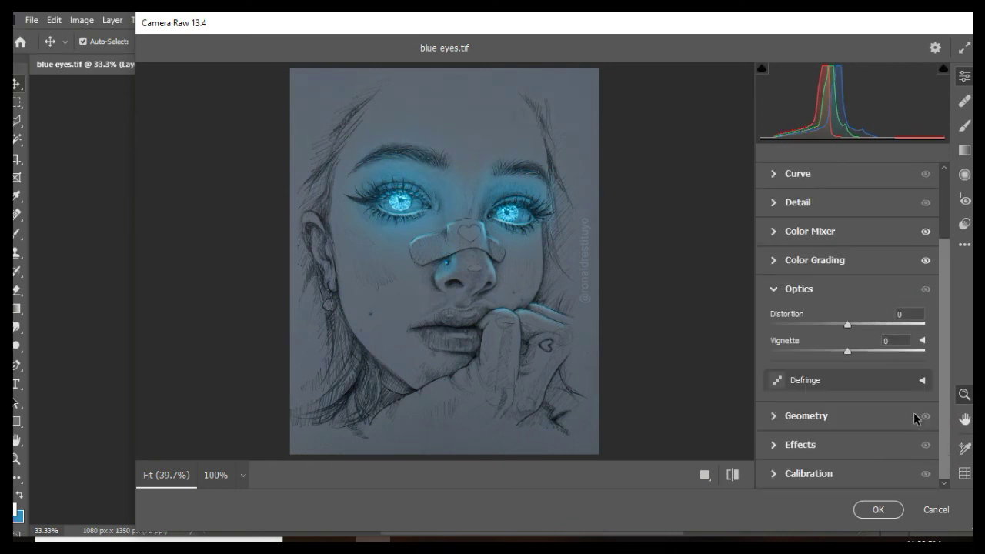